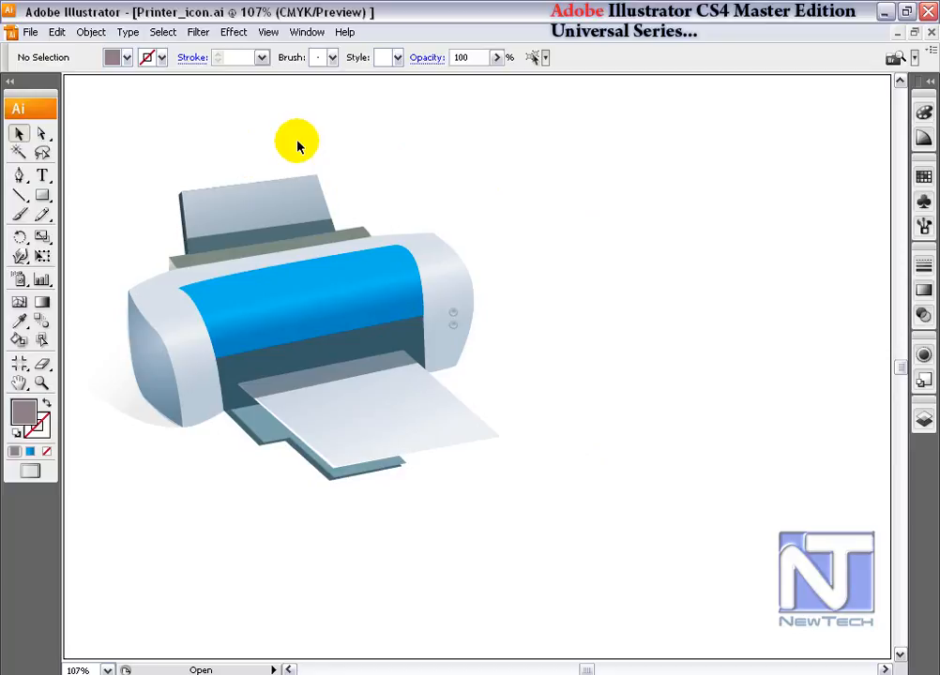
# Set the artboard size to 23 in wide by 18 in high in Document Setup.
pyautogui.moveTo(19, 382)
pyautogui.mouseDown()
pyautogui.moveTo(91, 412)
pyautogui.moveTo(21, 409)
pyautogui.moveTo(15, 382)
pyautogui.moveTo(19, 389)
pyautogui.mouseUp()
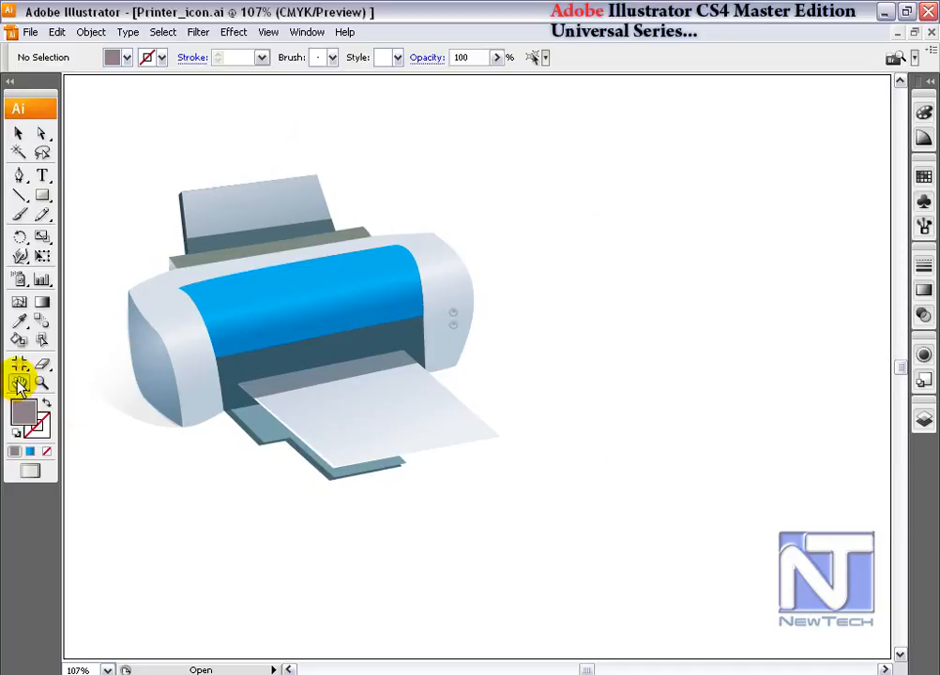
pyautogui.doubleClick(18, 385)
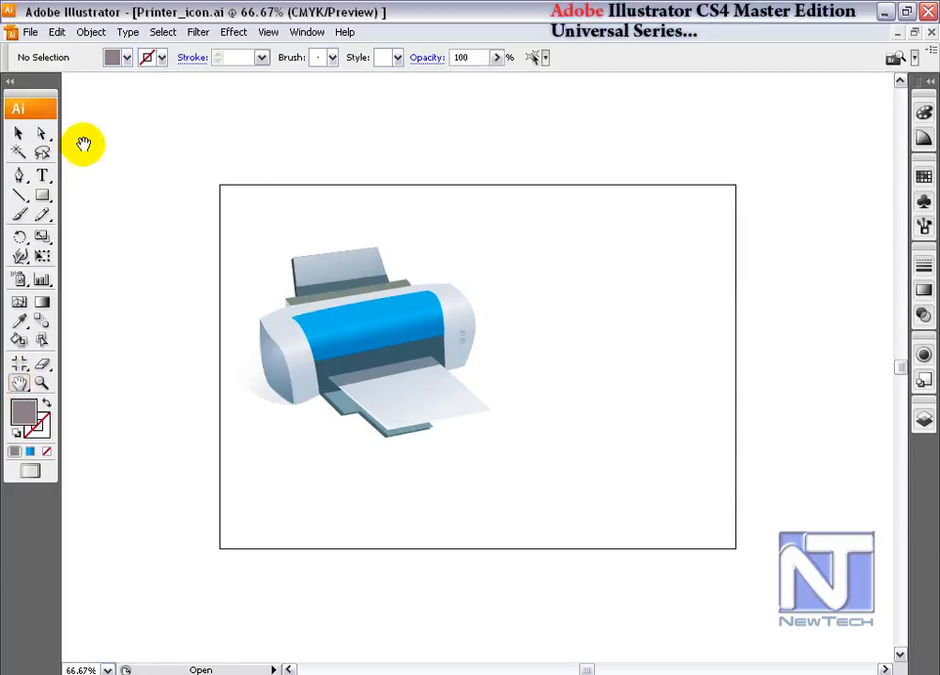
pyautogui.click(31, 34)
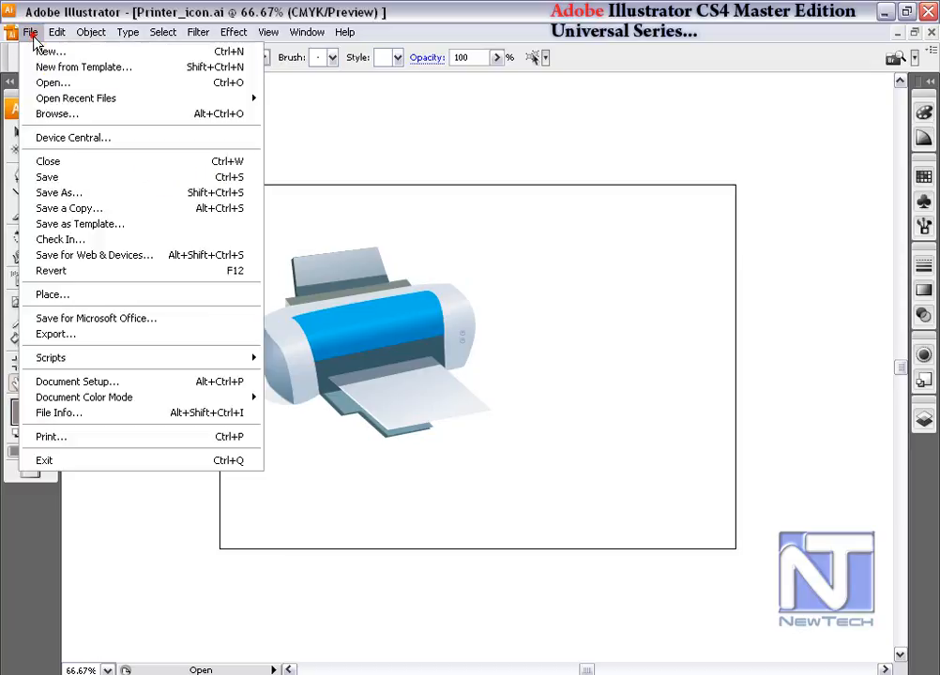
pyautogui.click(129, 382)
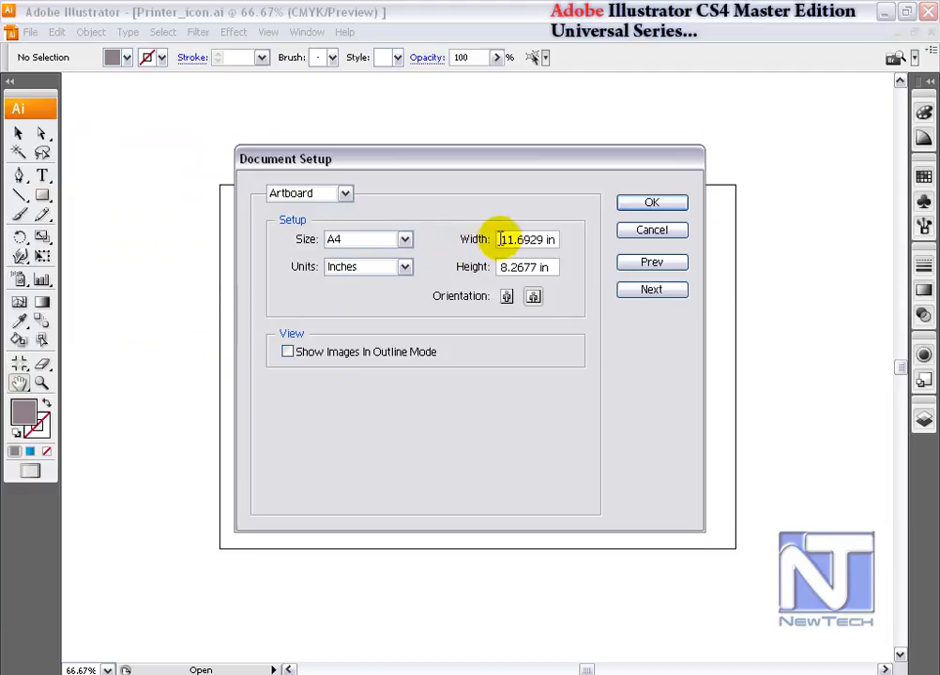
pyautogui.moveTo(504, 240); pyautogui.dragTo(587, 247)
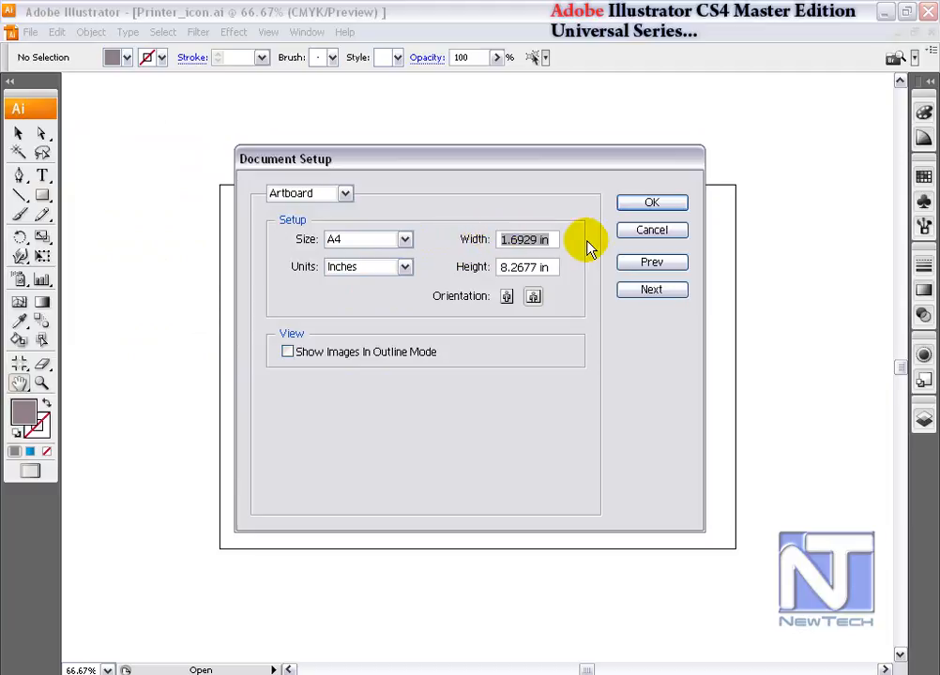
pyautogui.write('23')
pyautogui.press('Tab')
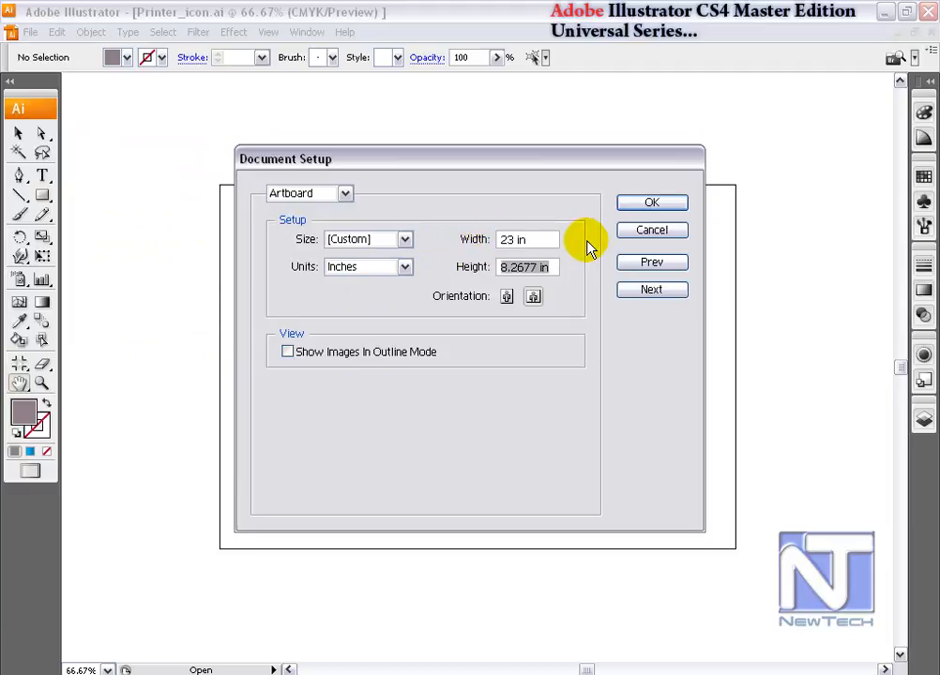
pyautogui.write('18')
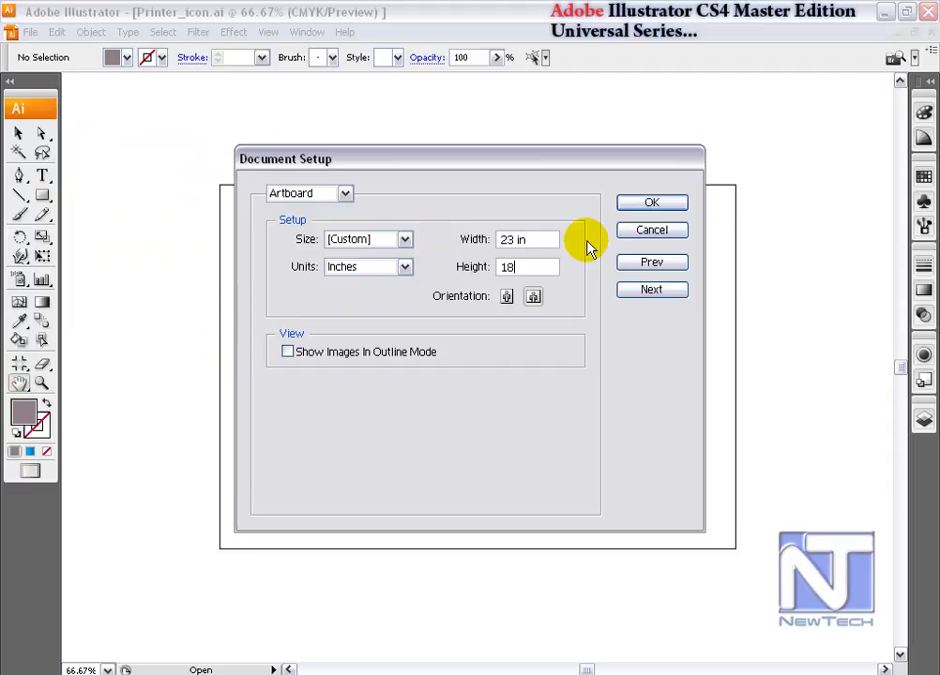
pyautogui.click(660, 205)
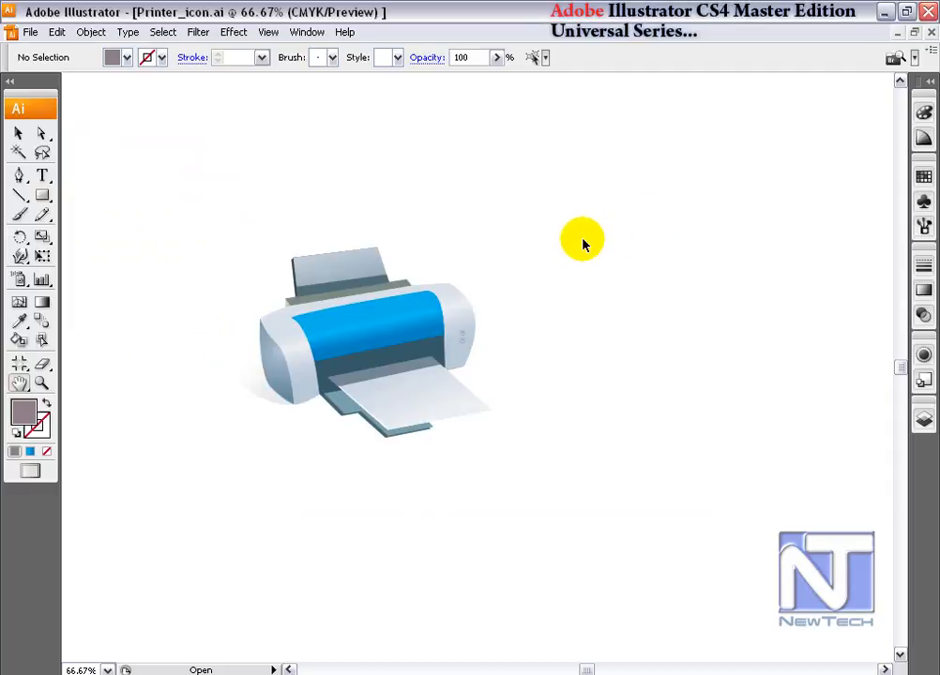
# Enlarge the printer artwork group by its corner handle so it fills most of the artboard.
pyautogui.hotkey('ctrl', '0')
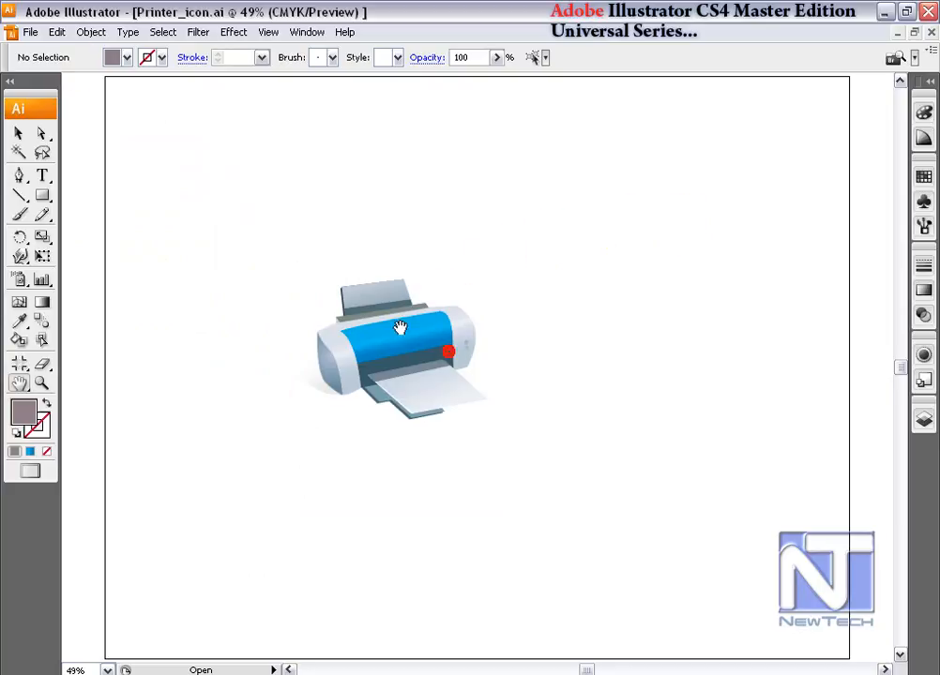
pyautogui.click(21, 134)
pyautogui.click(488, 408)
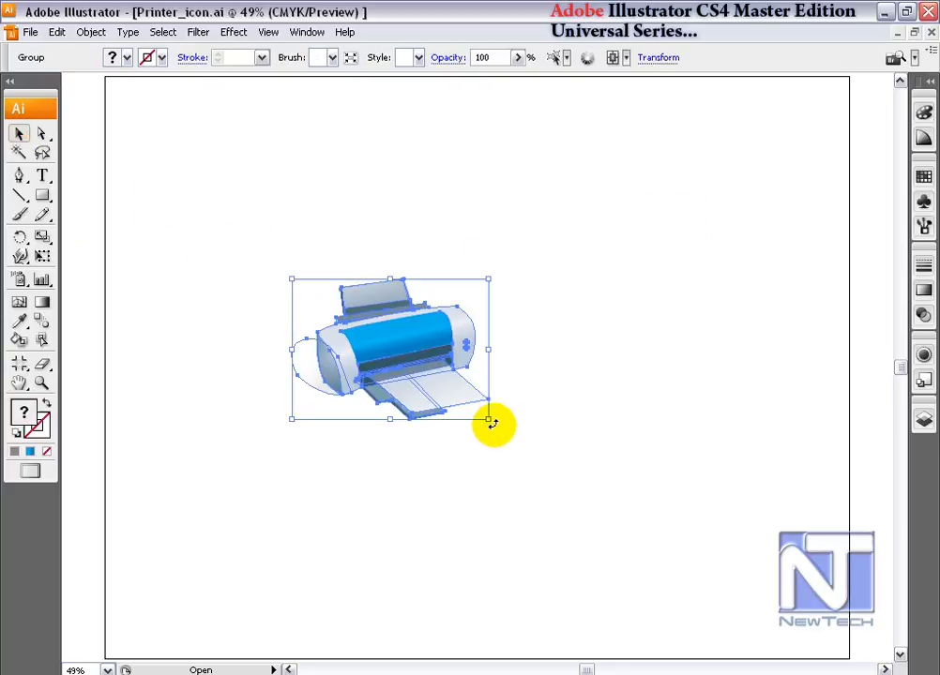
pyautogui.moveTo(489, 418); pyautogui.dragTo(677, 537)
pyautogui.click(151, 353)
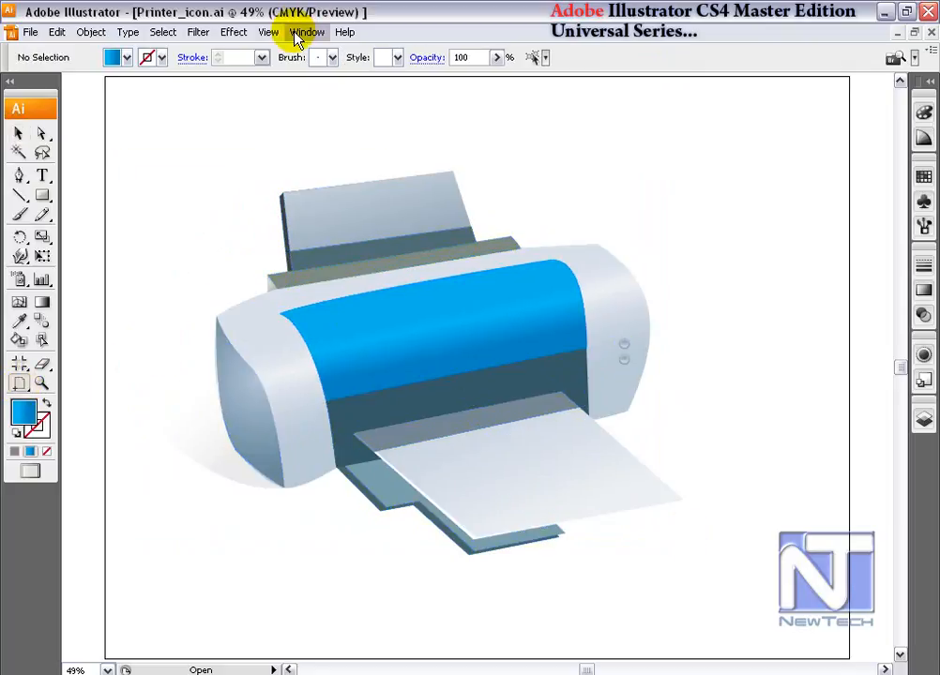
# Turn on Show Page Tiling for the document.
pyautogui.click(268, 34)
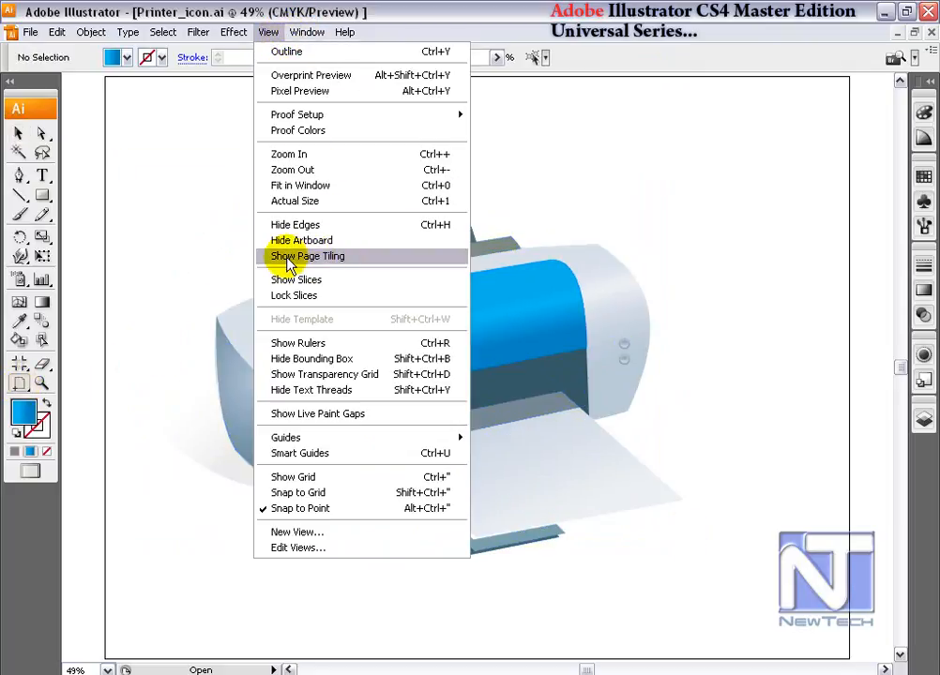
pyautogui.click(321, 256)
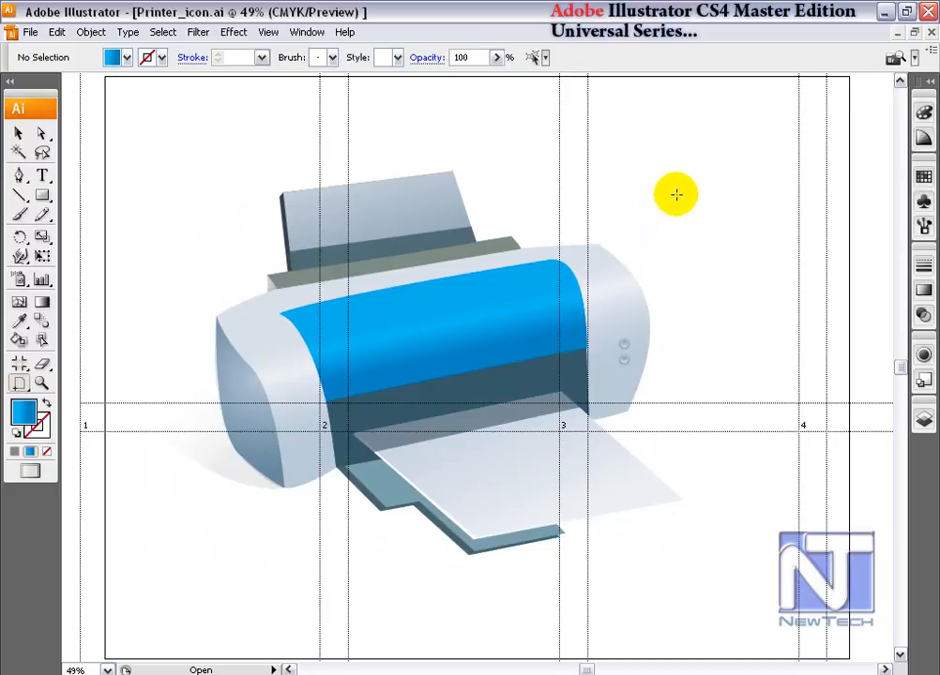
pyautogui.hotkey('ctrl', '-')
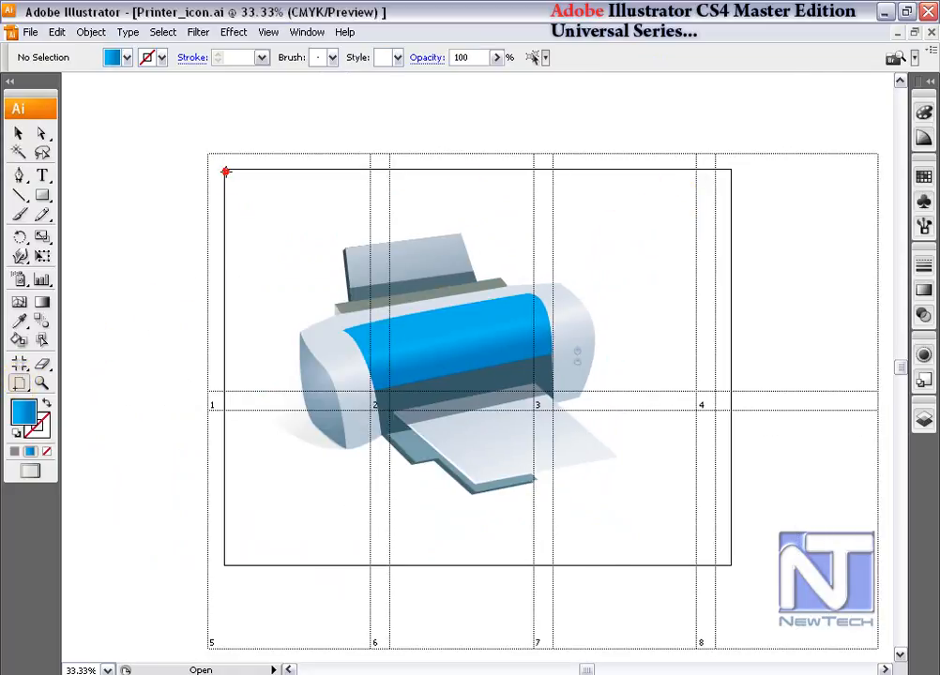
# Reposition the page tiling with the Page tool at the artboard's lower-left corner.
pyautogui.click(225, 172)
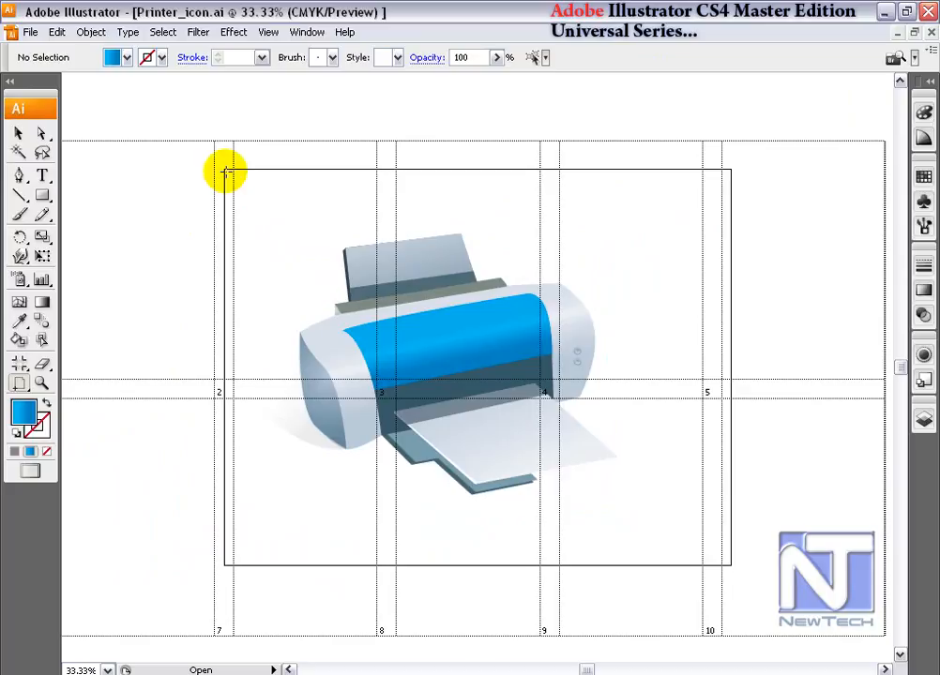
pyautogui.click(225, 562)
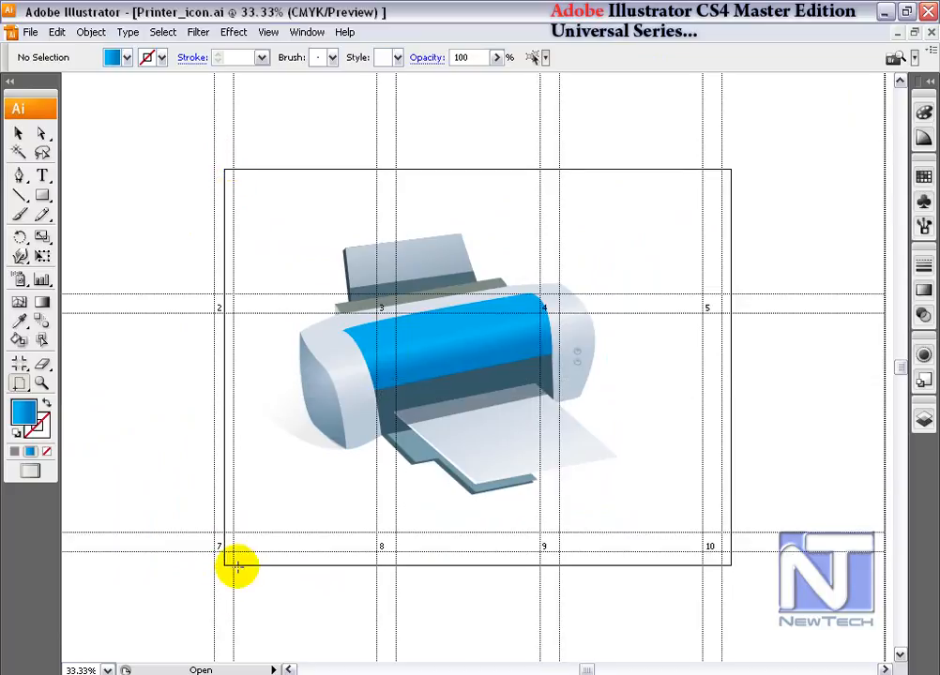
pyautogui.click(224, 567)
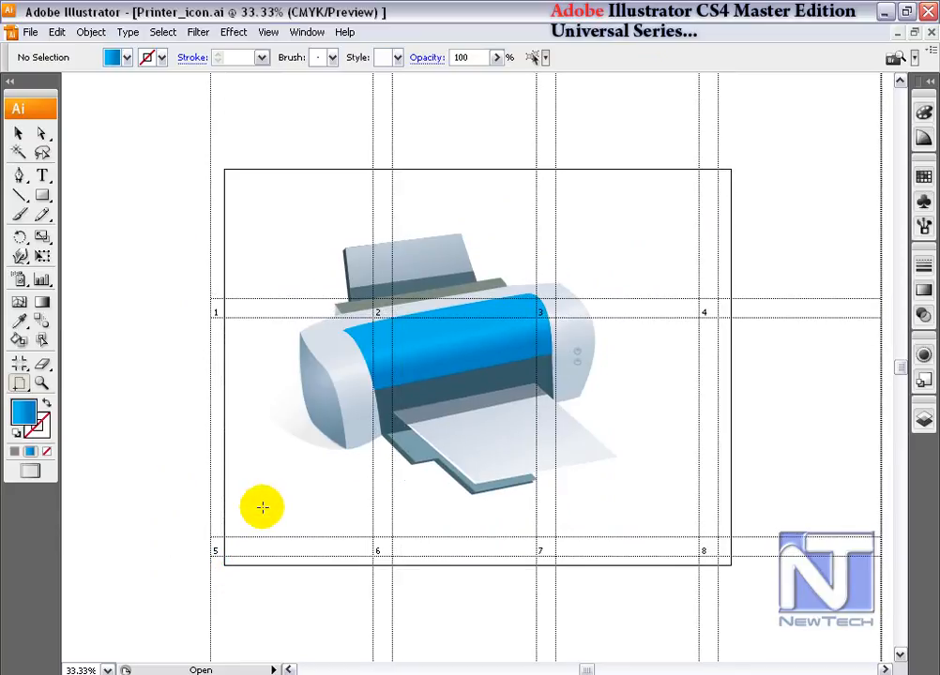
pyautogui.scroll(1, 263, 507)
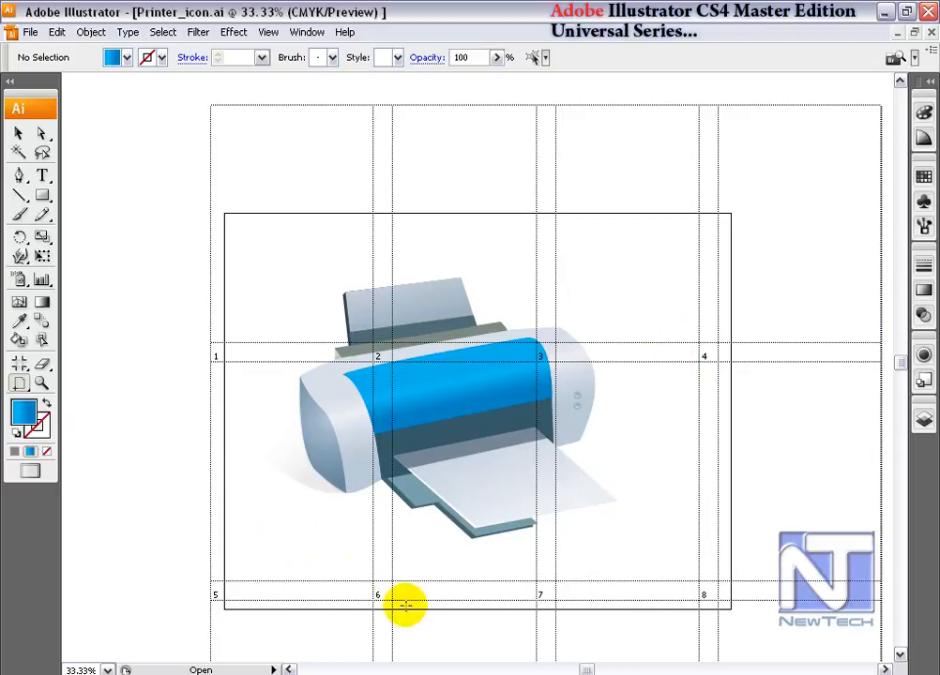
pyautogui.scroll(-6, 658, 560)
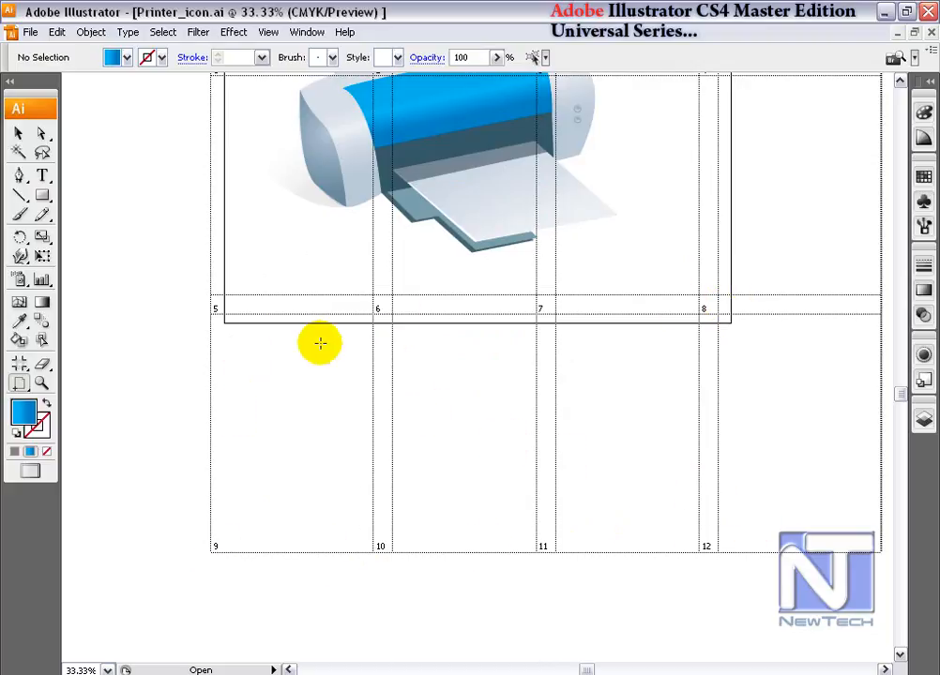
pyautogui.click(225, 321)
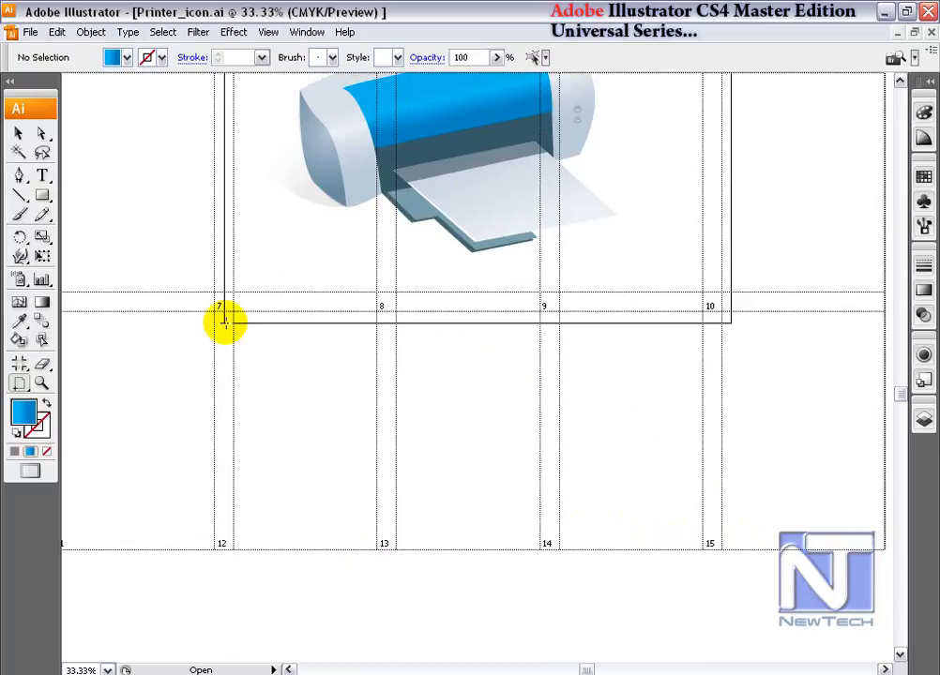
pyautogui.scroll(5, 244, 319)
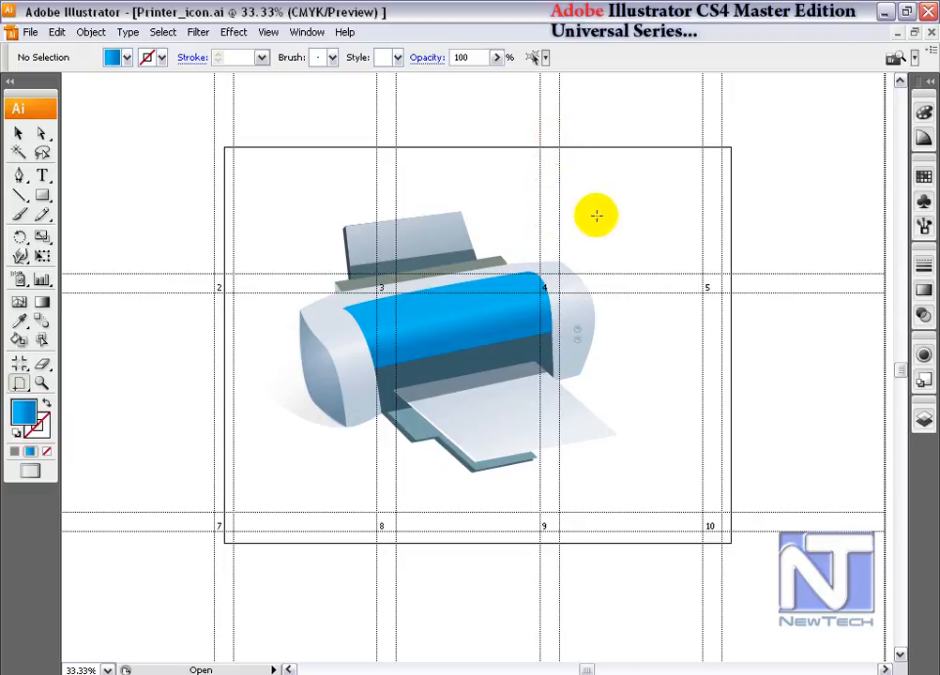
# In the Print dialog's Setup options, set the tiling overlap to 0 in and close with Done.
pyautogui.click(30, 32)
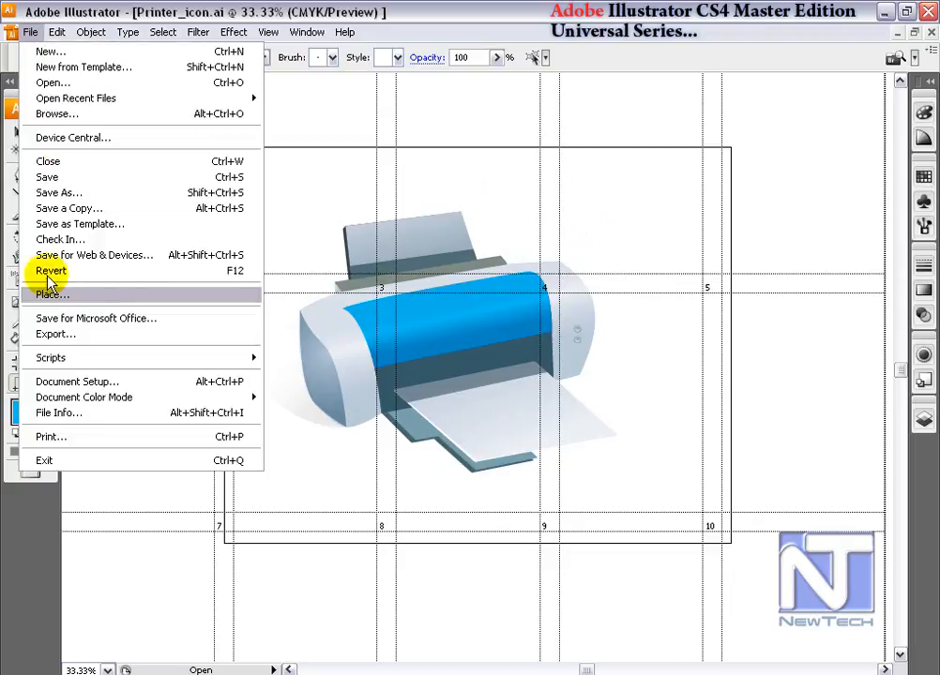
pyautogui.click(66, 437)
pyautogui.click(201, 213)
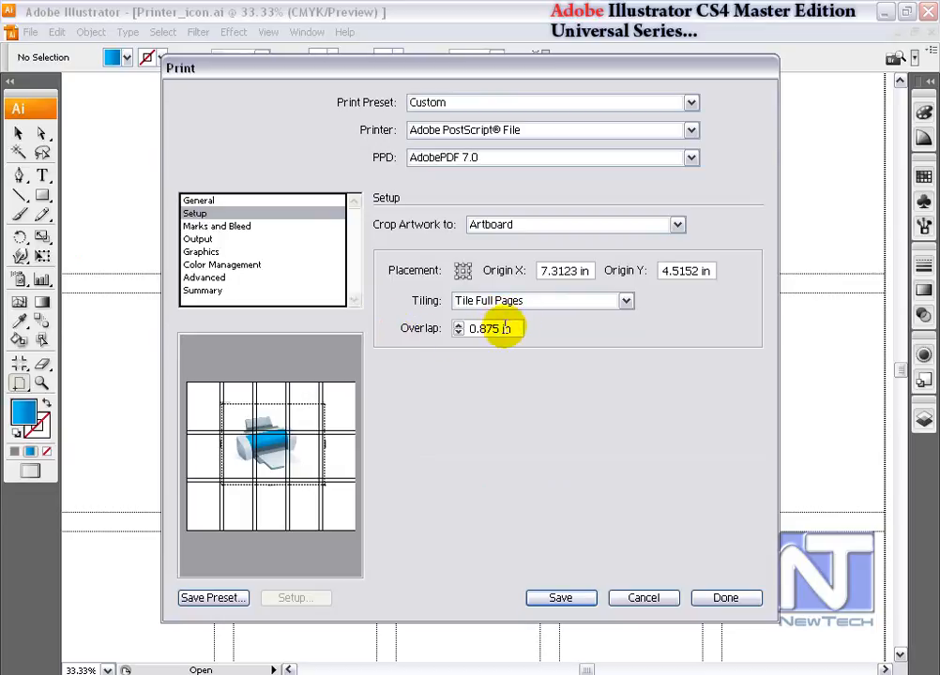
pyautogui.moveTo(522, 328); pyautogui.dragTo(452, 330)
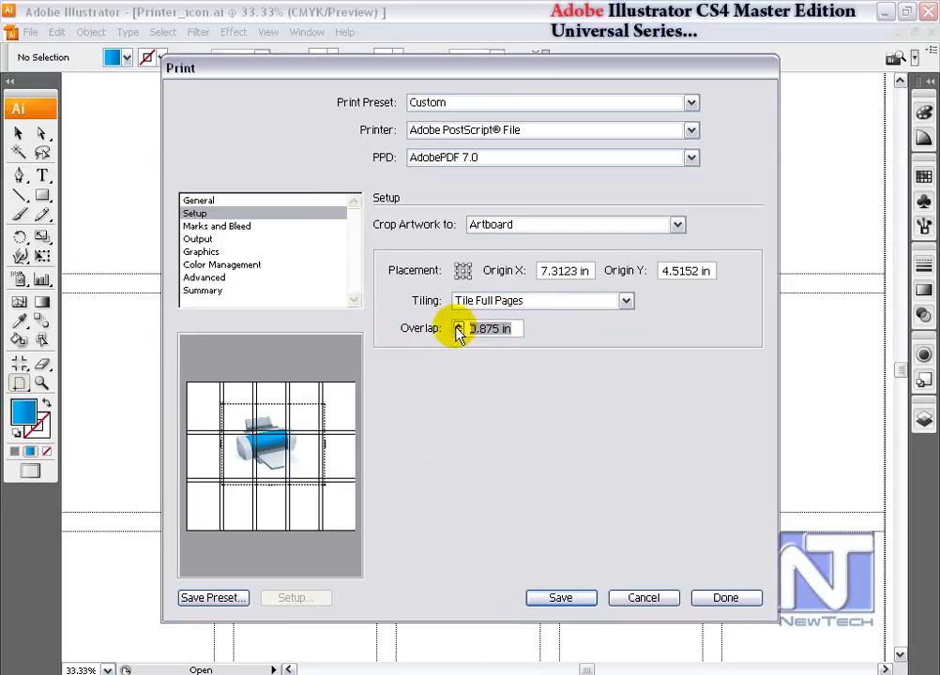
pyautogui.write('0')
pyautogui.click(516, 394)
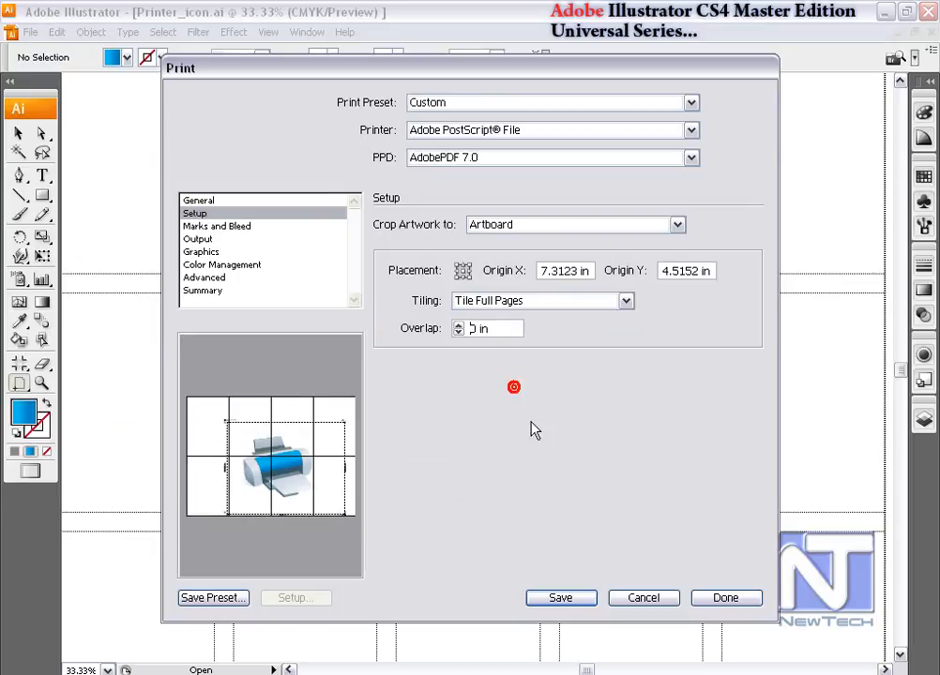
pyautogui.click(727, 598)
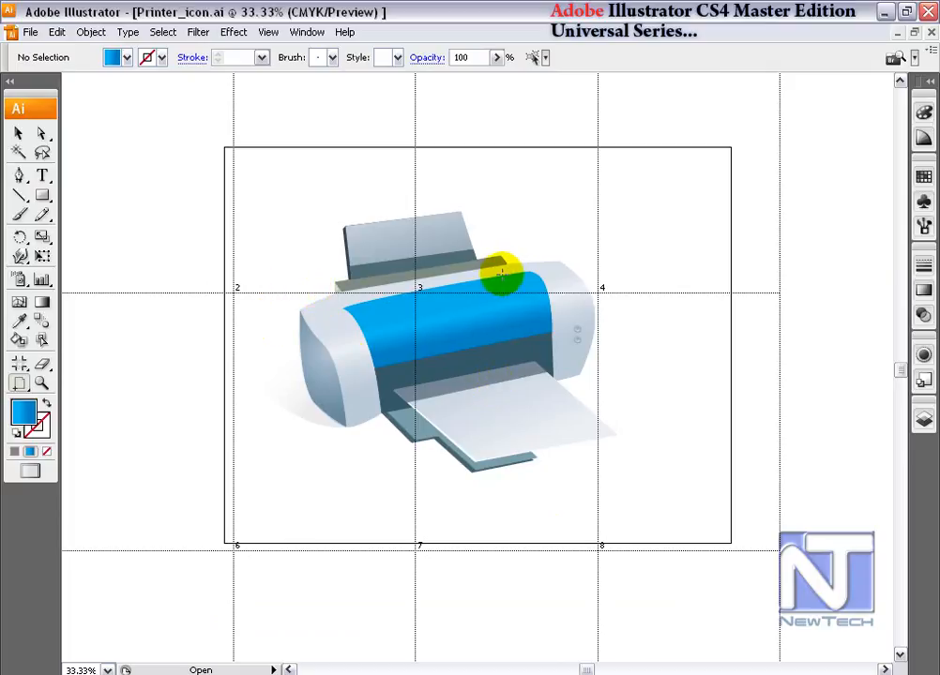
# Shift the page tiling upward with the Page tool so the tile grid surrounds the artboard.
pyautogui.moveTo(227, 535); pyautogui.dragTo(228, 404)
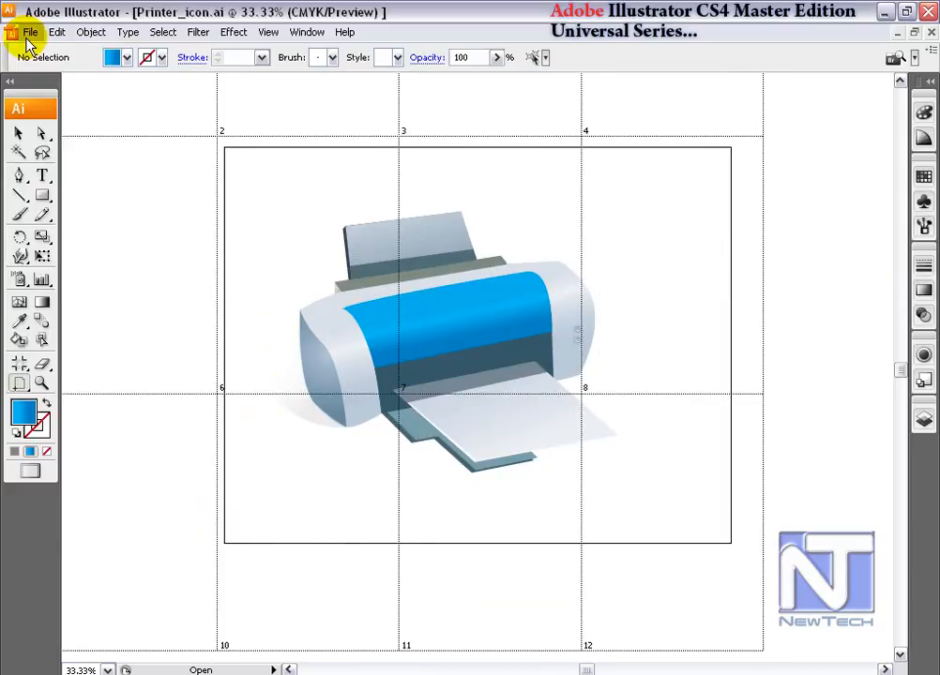
pyautogui.hotkey('ctrl', 'p')
pyautogui.click(716, 658)
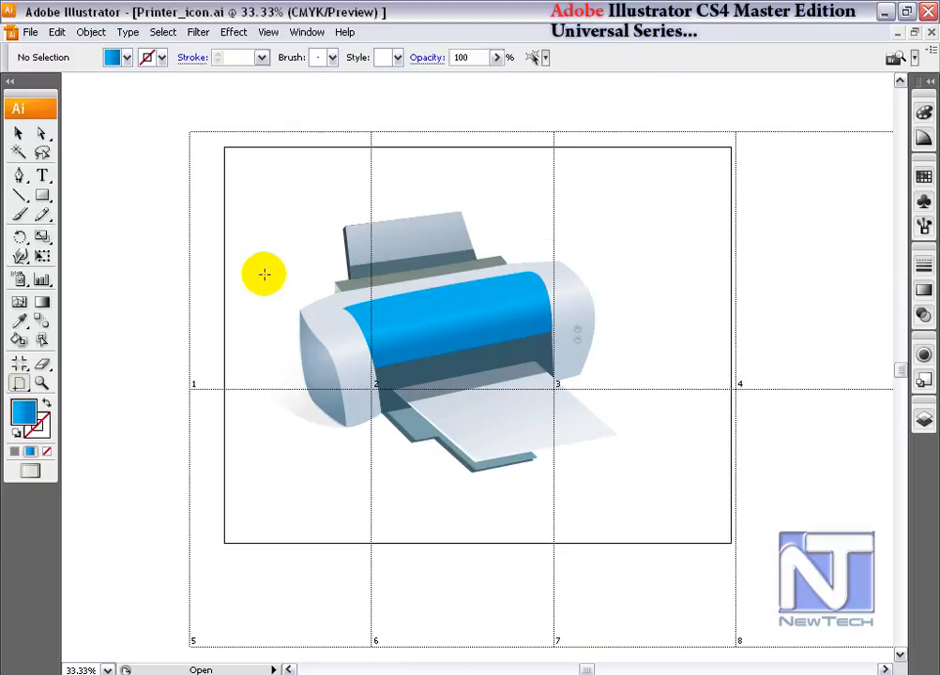
# Open the Print dialog and review the page Range and Skip Blank Pages options.
pyautogui.scroll(-2, 263, 274)
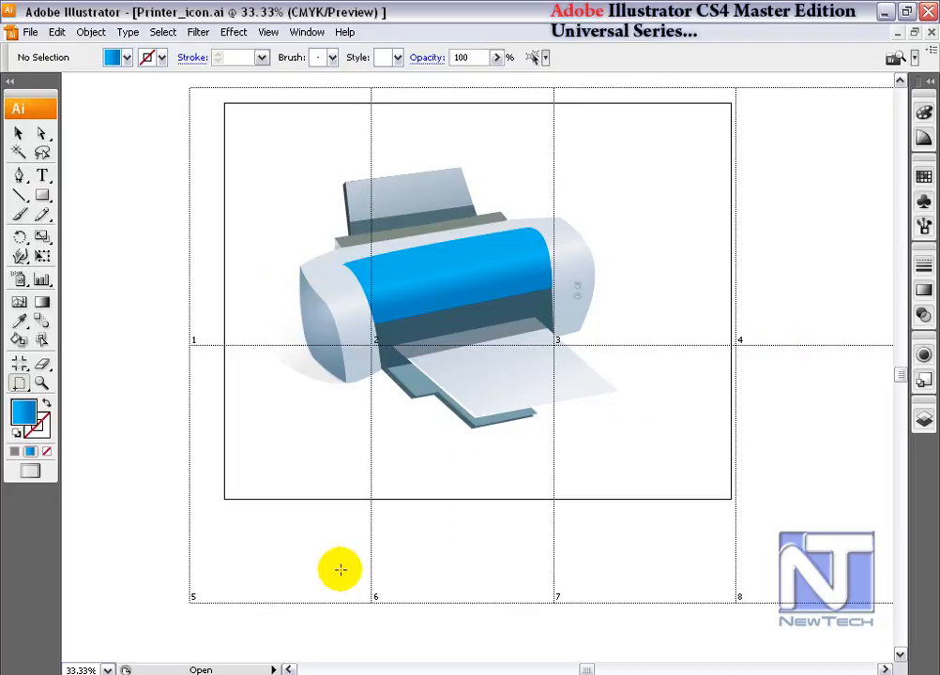
pyautogui.click(20, 136)
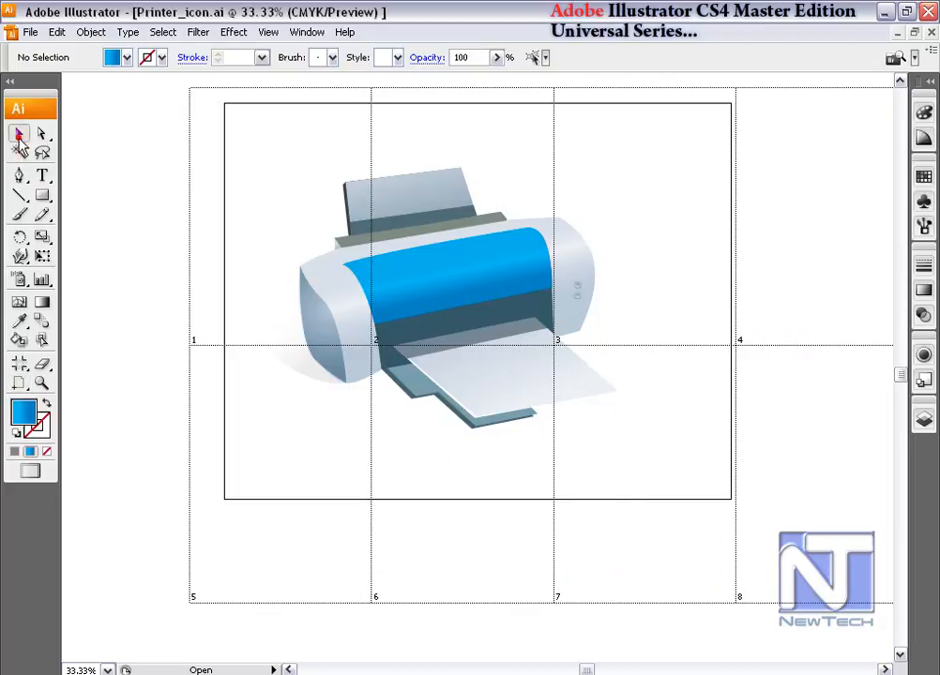
pyautogui.moveTo(738, 381); pyautogui.dragTo(621, 379)
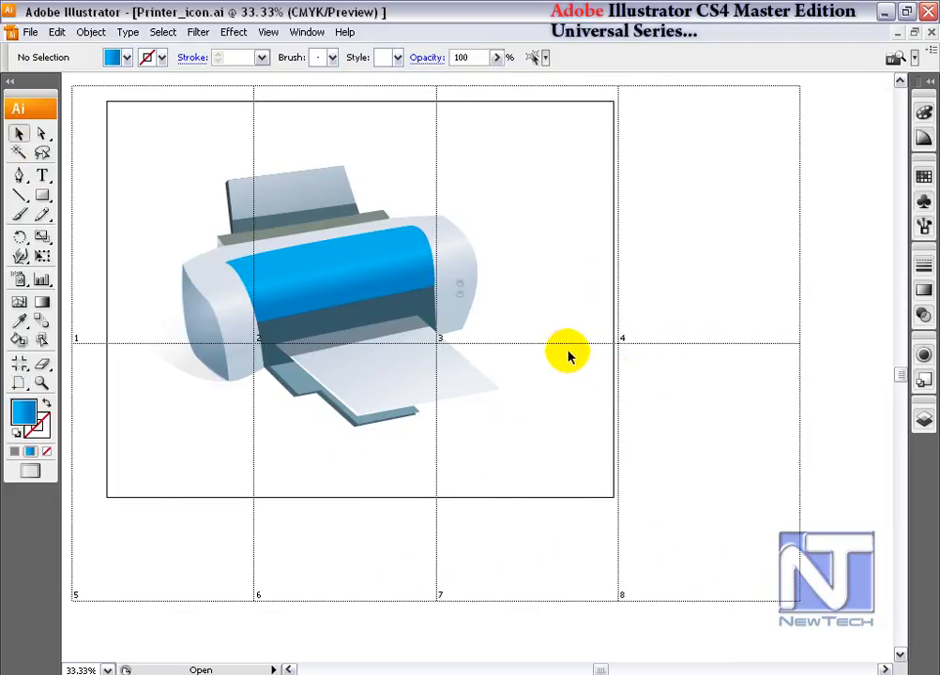
pyautogui.moveTo(420, 311); pyautogui.dragTo(476, 350)
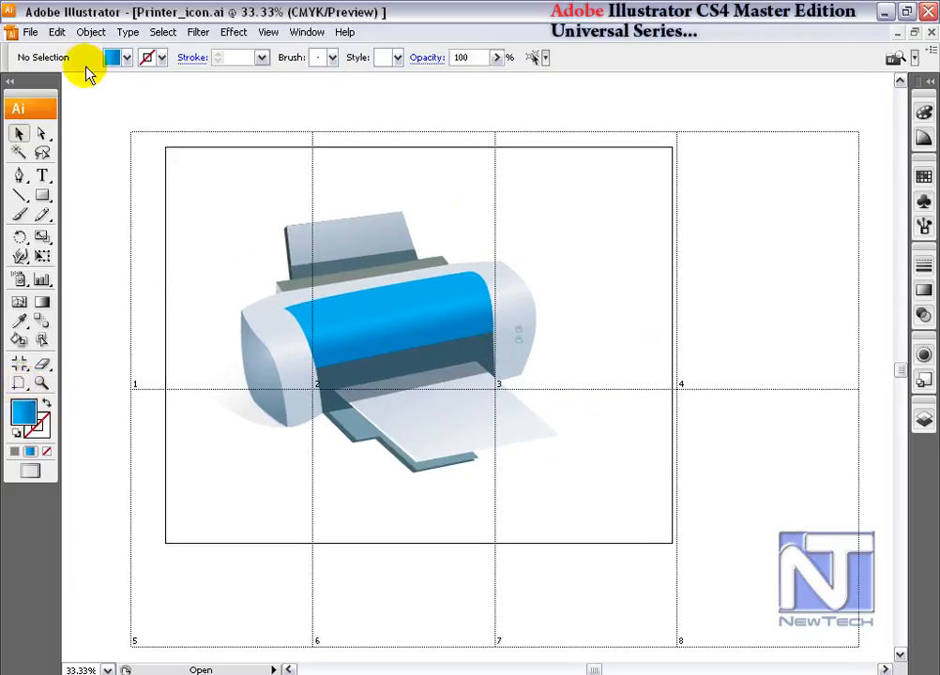
pyautogui.click(33, 34)
pyautogui.click(50, 437)
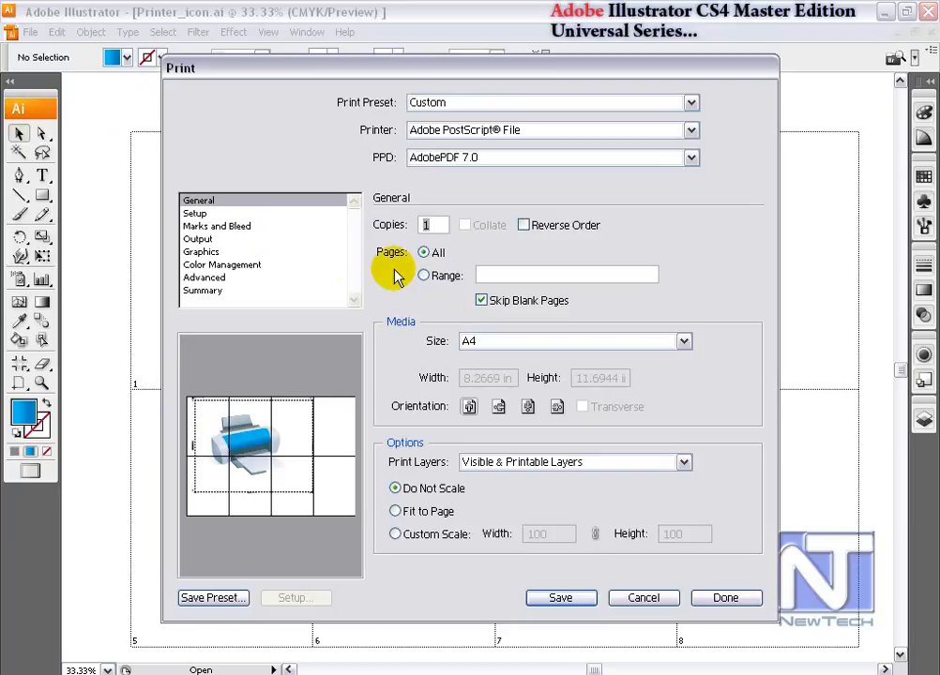
pyautogui.click(524, 275)
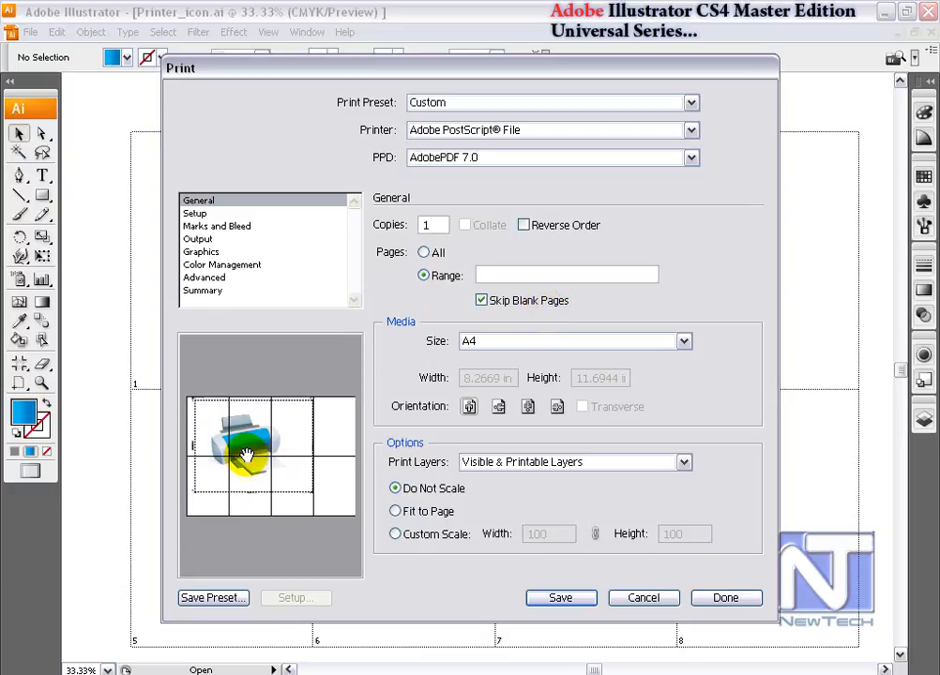
pyautogui.click(481, 301)
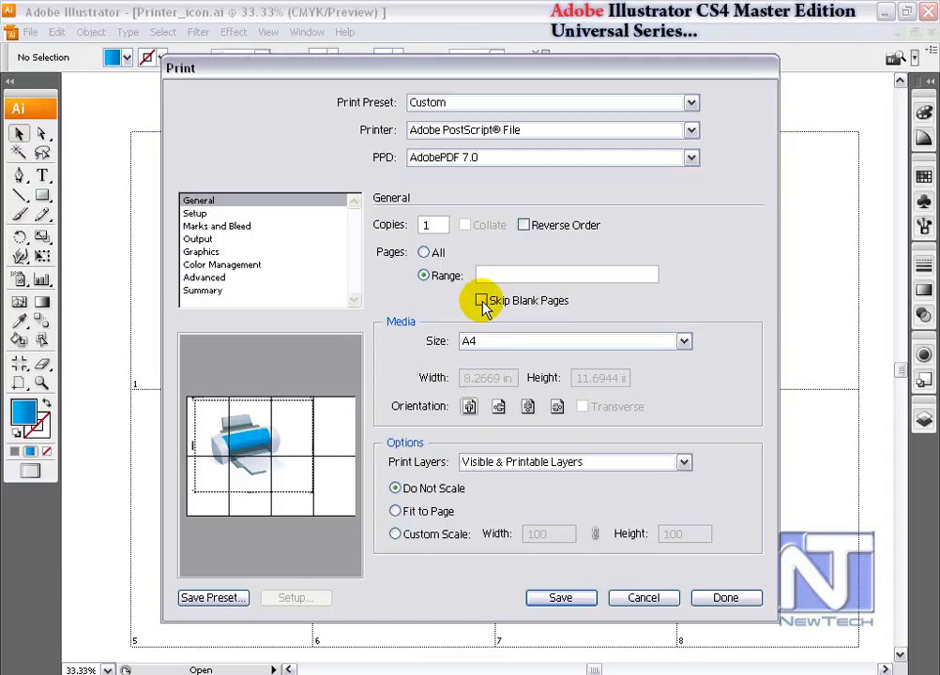
pyautogui.click(482, 301)
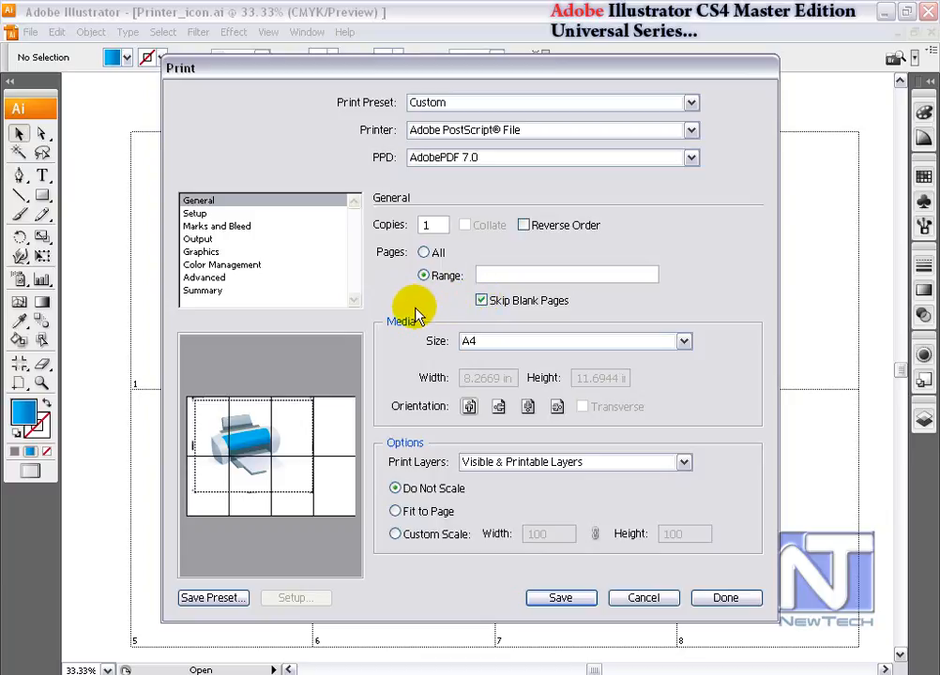
# Set the print Pages option to All and open the Setup options.
pyautogui.click(424, 252)
pyautogui.click(197, 213)
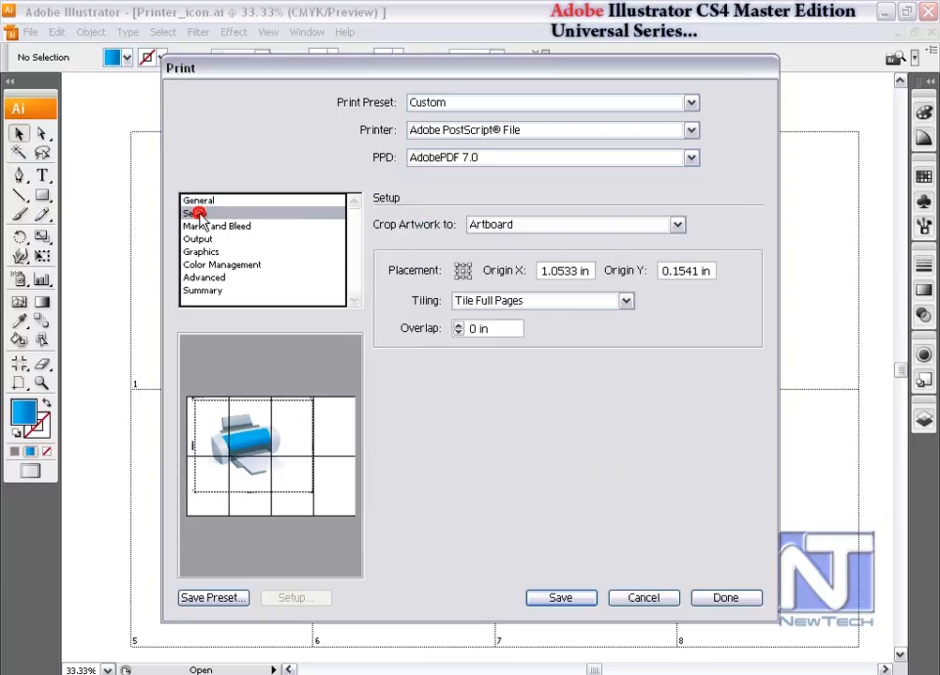
pyautogui.click(542, 301)
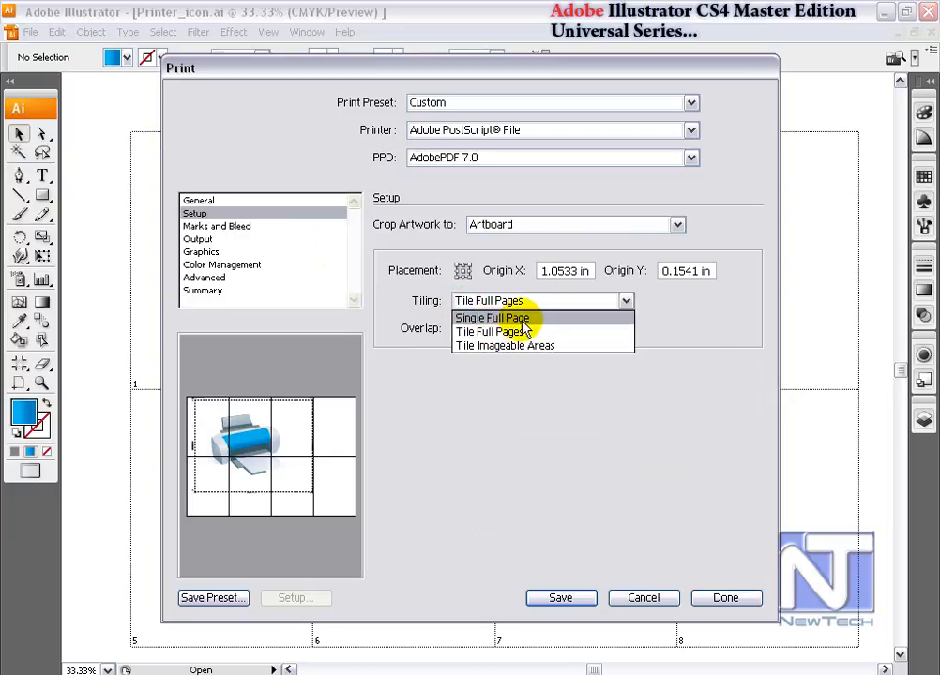
pyautogui.click(540, 347)
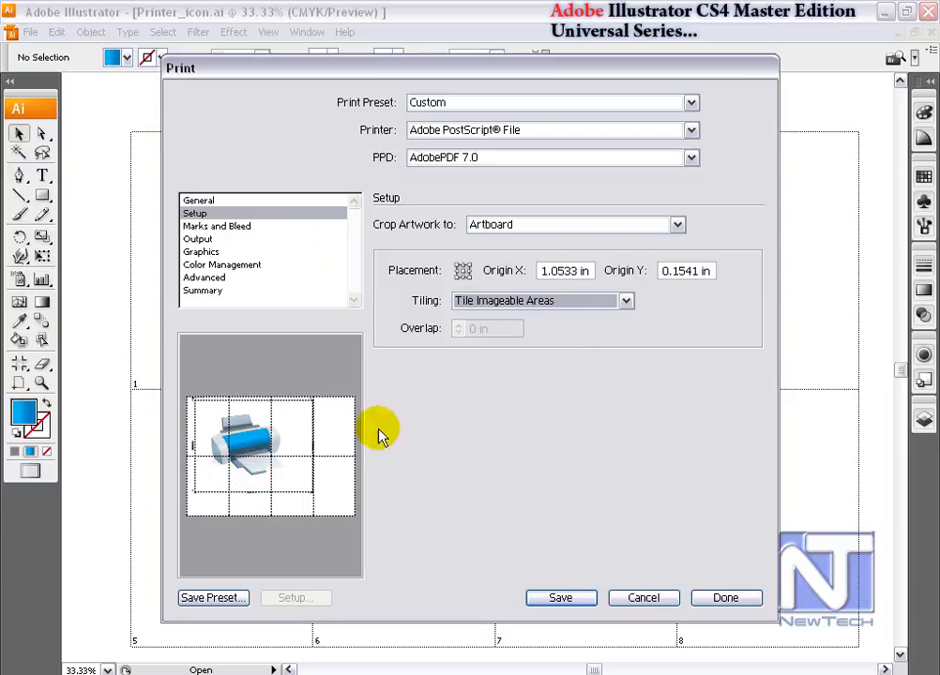
pyautogui.click(570, 309)
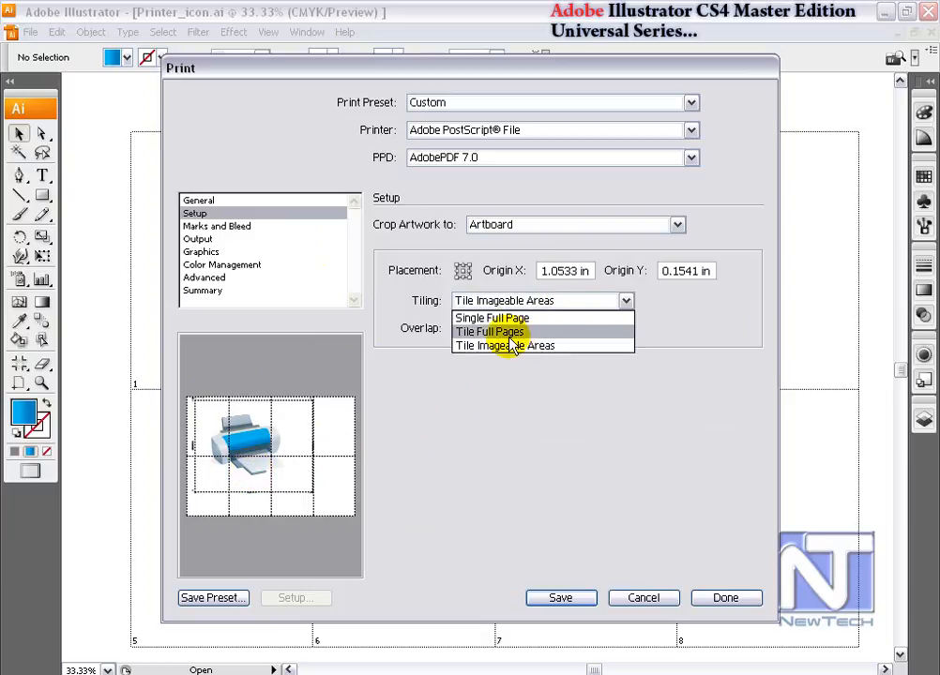
pyautogui.click(469, 331)
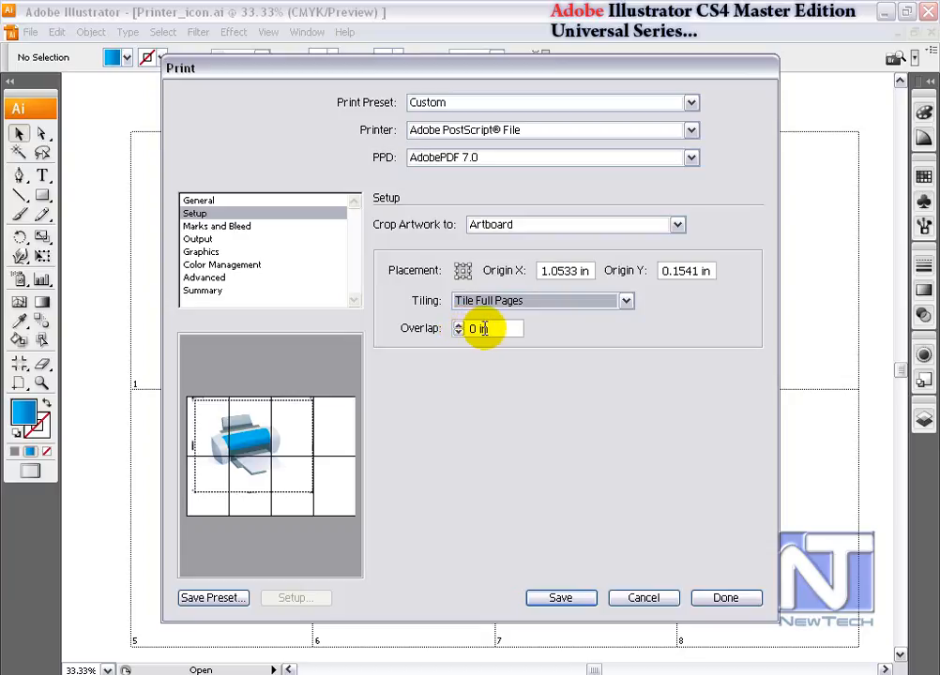
# Reset the placement origin to 0 in for X and Y, then save the tiled print to file.
pyautogui.click(459, 269)
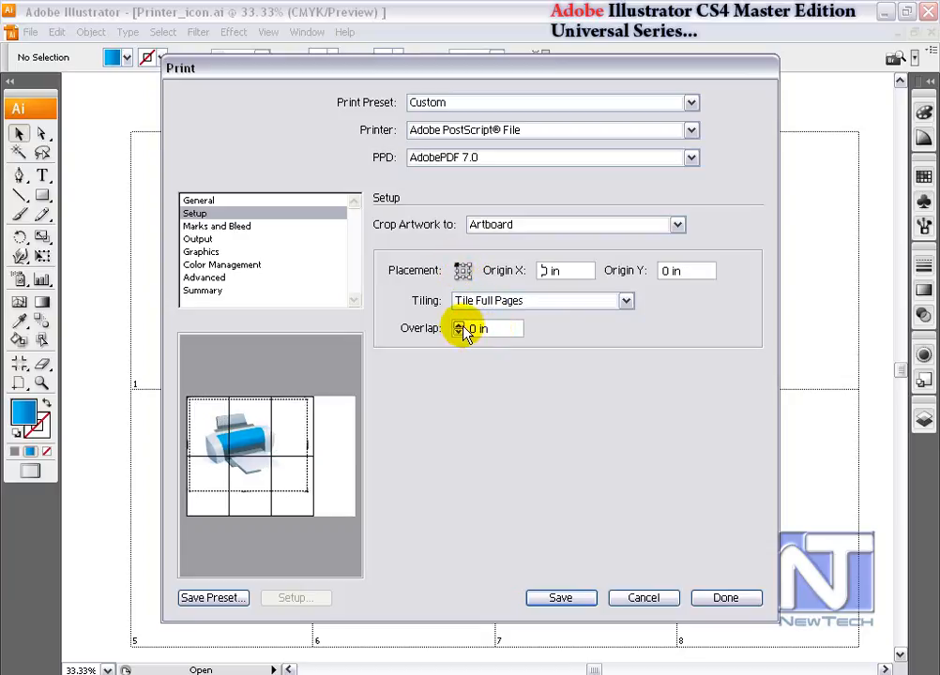
pyautogui.click(562, 598)
pyautogui.click(415, 481)
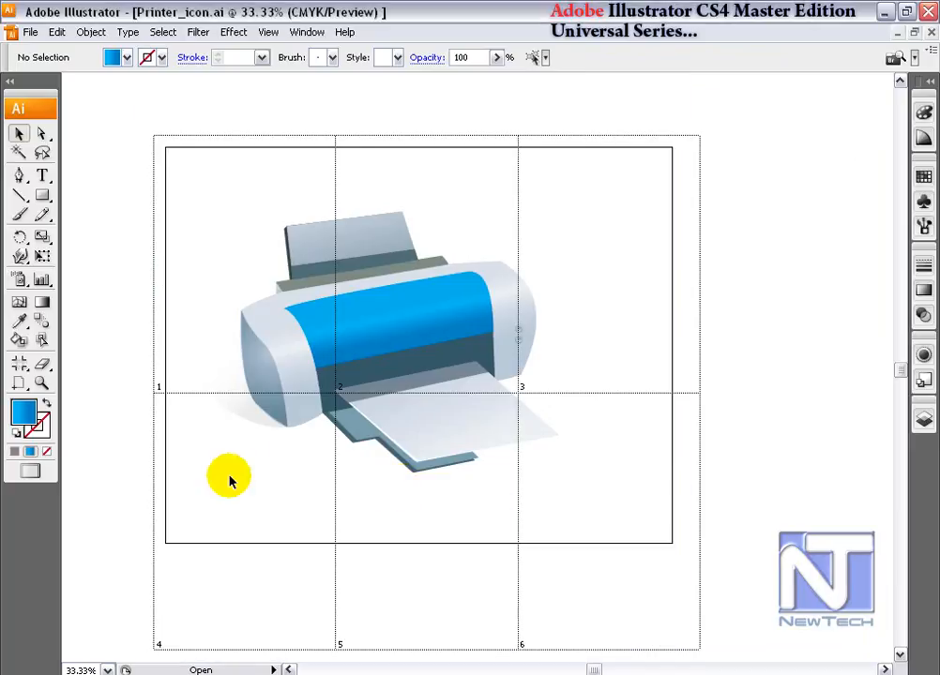
# Open the printed Printer_icon.pdf file in Acrobat.
pyautogui.click(229, 147)
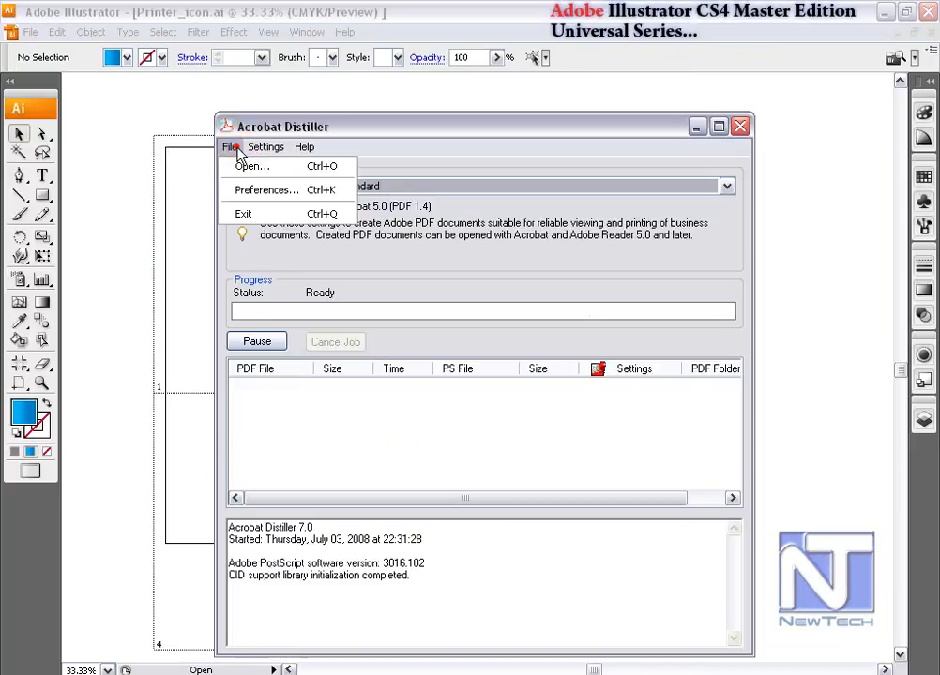
pyautogui.click(235, 175)
pyautogui.moveTo(553, 467); pyautogui.dragTo(682, 468)
pyautogui.click(554, 337)
pyautogui.click(690, 496)
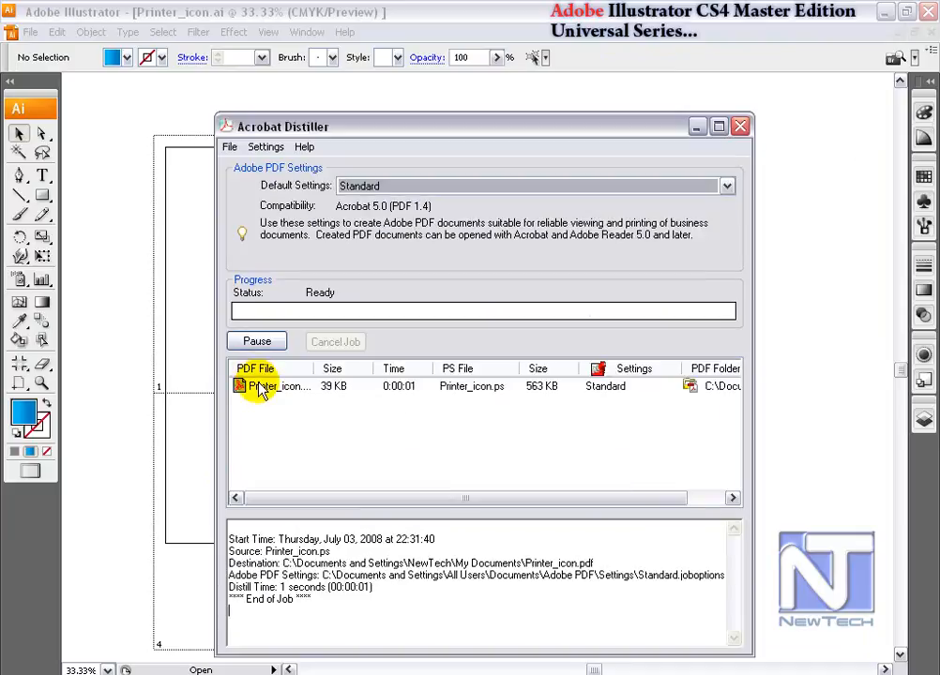
pyautogui.doubleClick(263, 387)
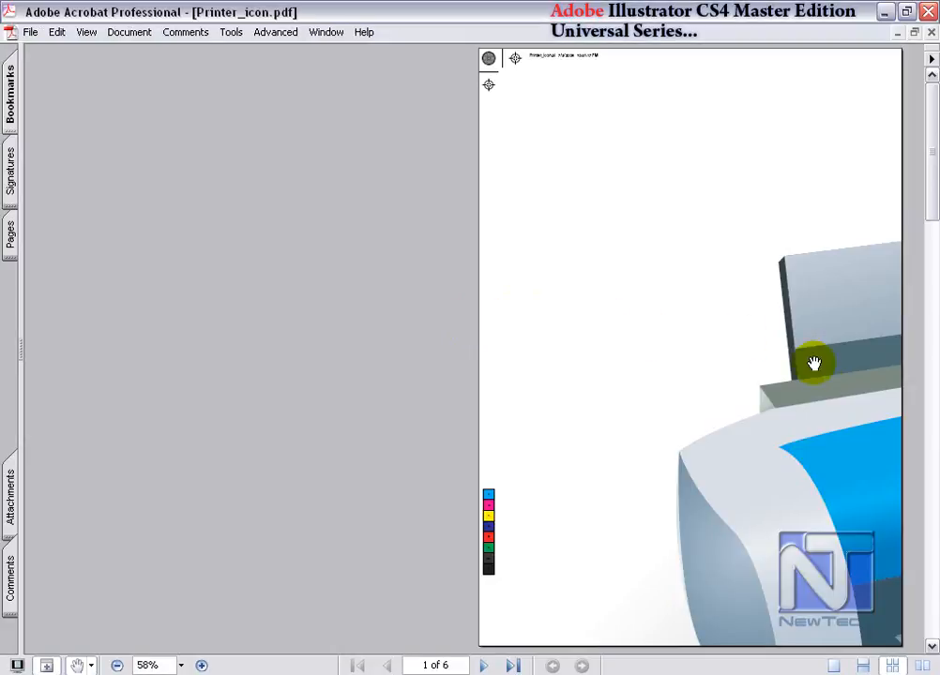
# Examine the tiled pages of the PDF by changing the page layout, zooming and scrolling through them.
pyautogui.click(863, 666)
pyautogui.click(892, 666)
pyautogui.scroll(-4, 557, 148)
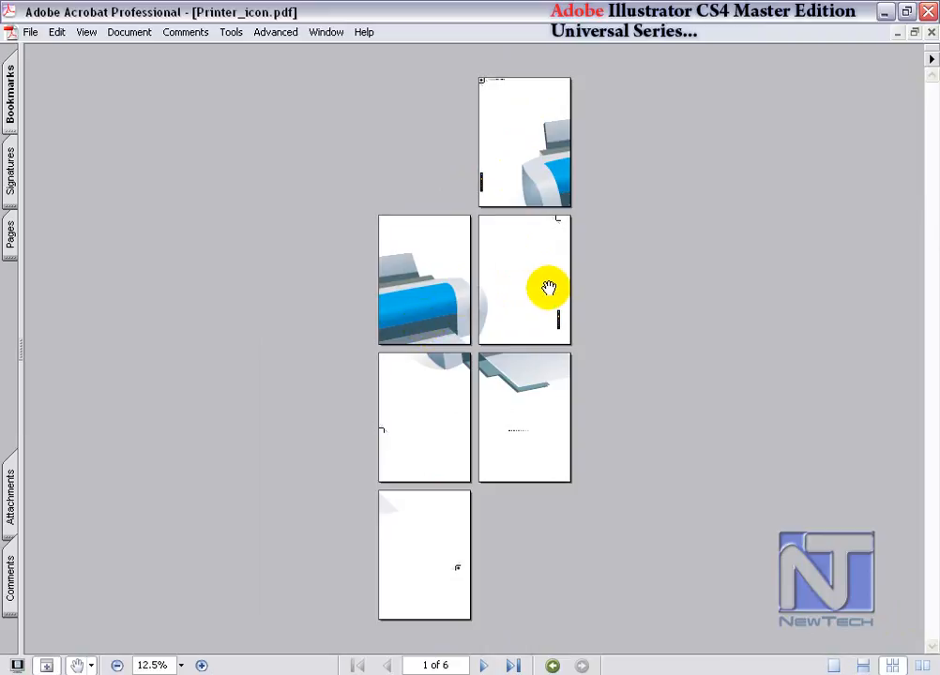
pyautogui.hotkey('ctrl', 'space')
pyautogui.moveTo(360, 229); pyautogui.dragTo(398, 266)
pyautogui.moveTo(468, 495); pyautogui.dragTo(466, 255)
pyautogui.moveTo(474, 526); pyautogui.dragTo(476, 295)
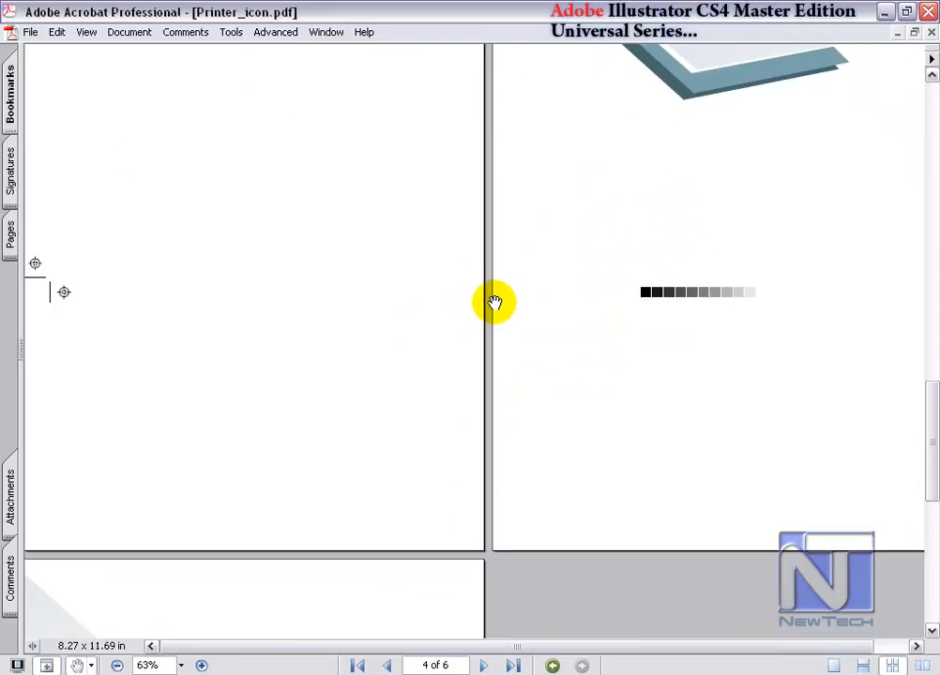
# Switch back to Illustrator, reopen the Print dialog and set the media Size to Custom.
pyautogui.hotkey('alt', 'Tab')
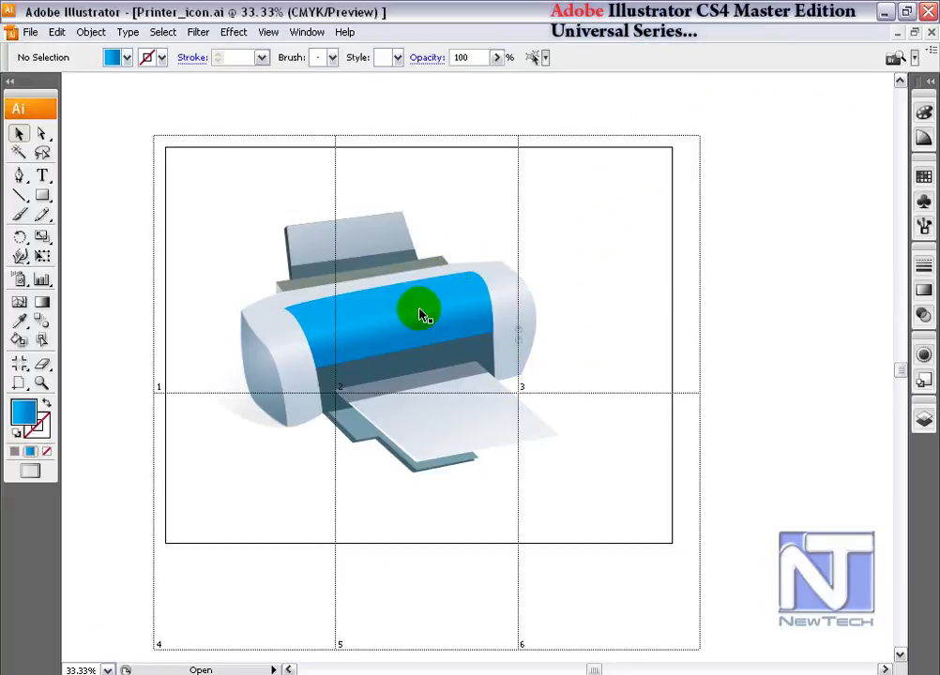
pyautogui.click(30, 32)
pyautogui.click(114, 436)
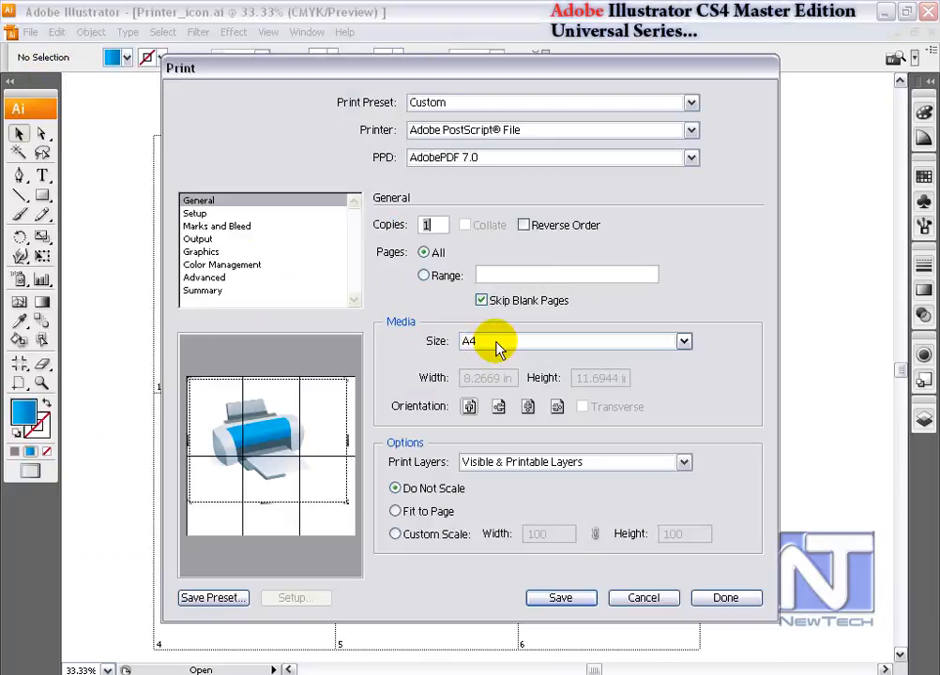
pyautogui.click(495, 340)
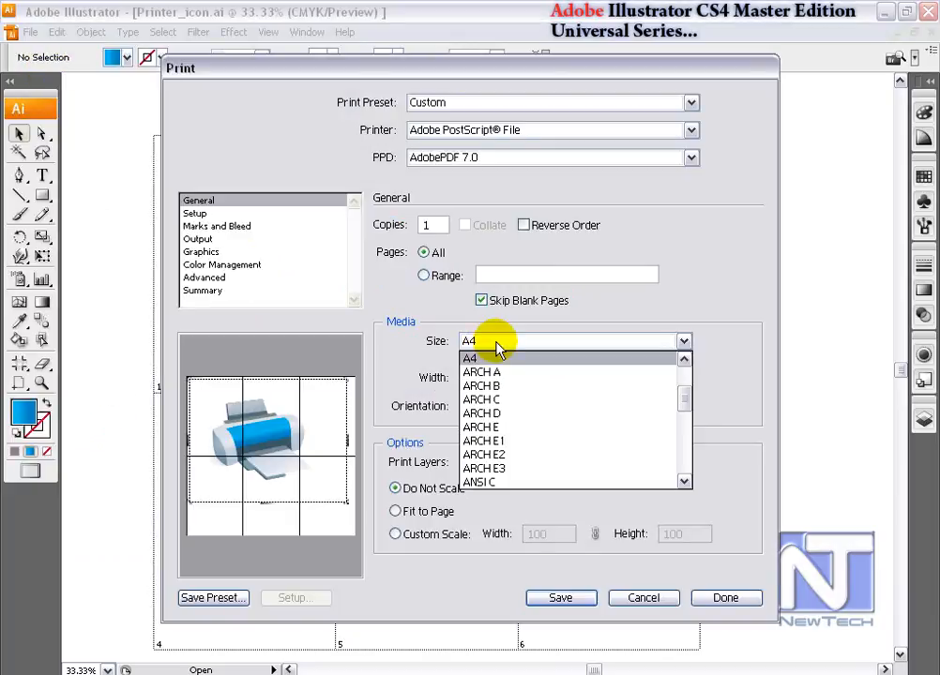
pyautogui.click(724, 342)
pyautogui.click(610, 341)
pyautogui.scroll(3, 659, 382)
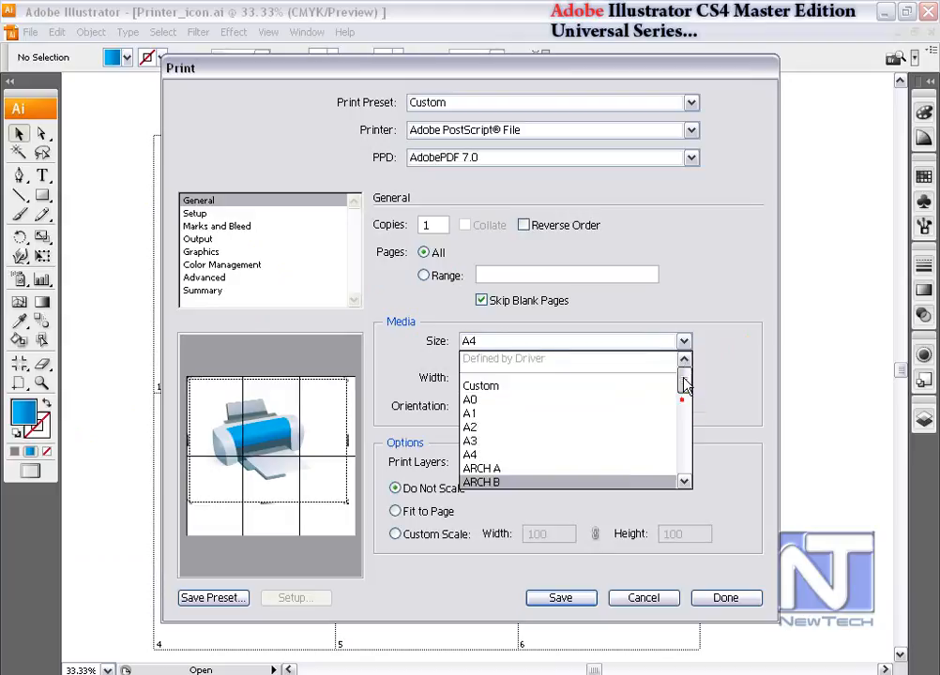
pyautogui.click(503, 385)
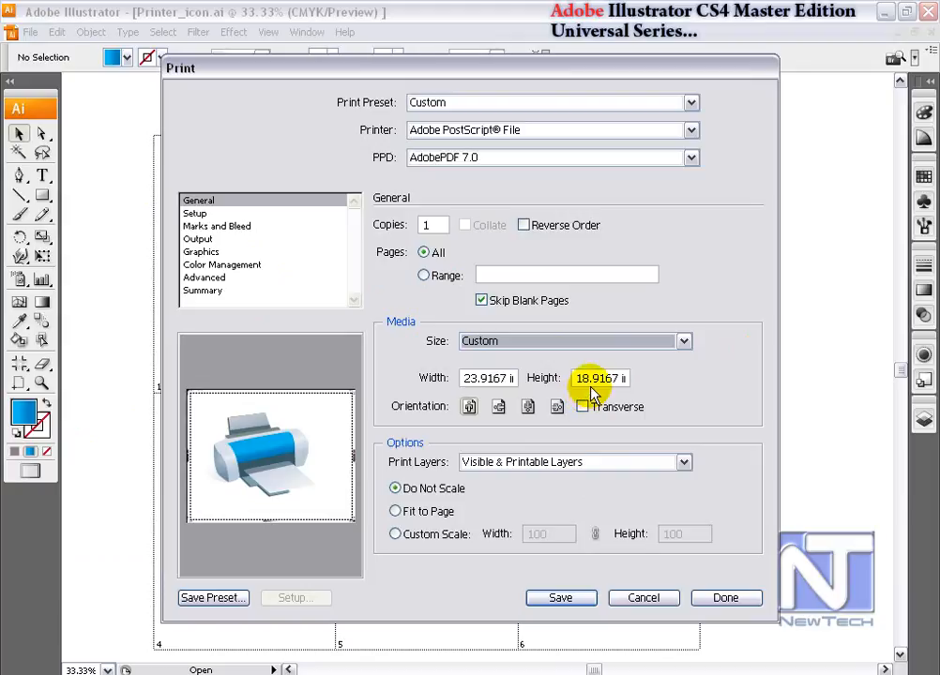
# Save the print to file, renaming it Printer_icon_1.ps.
pyautogui.click(587, 601)
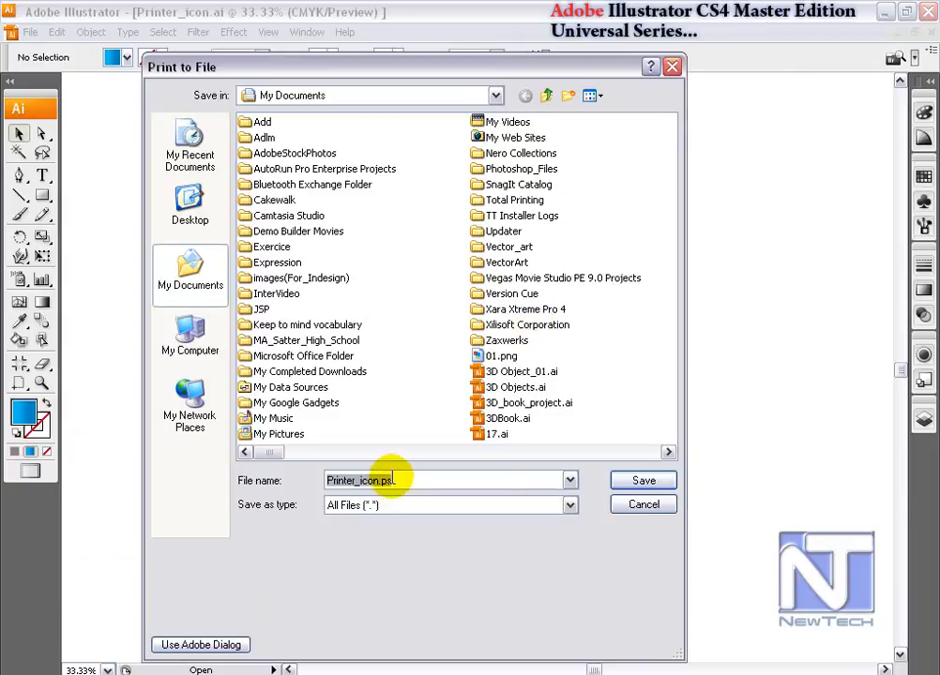
pyautogui.click(378, 481)
pyautogui.write('_1')
pyautogui.press('Return')
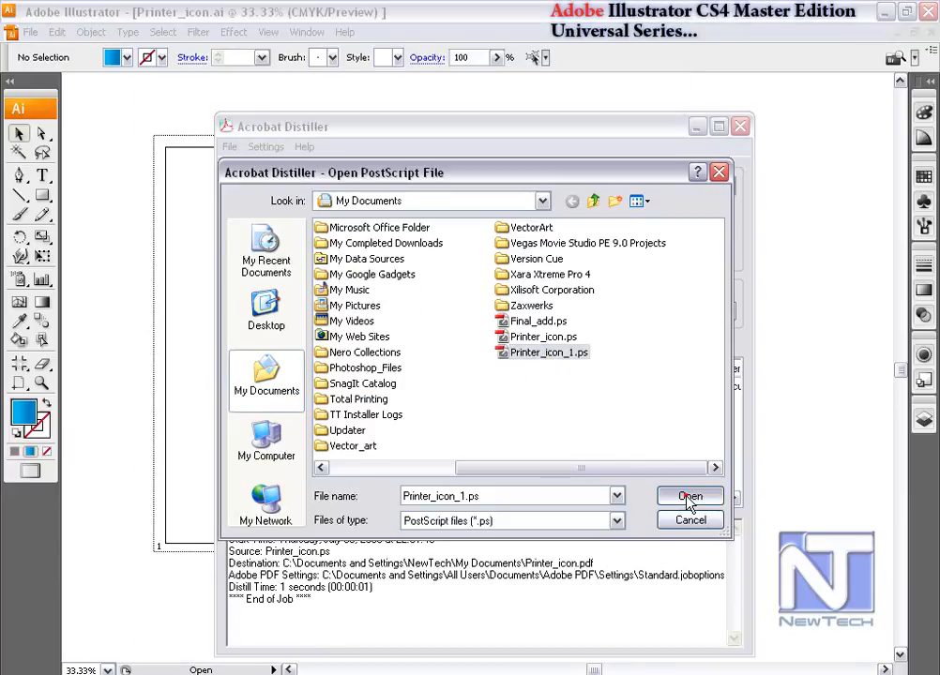
# Open the resulting Printer_icon_1.pdf in Acrobat and pan across the single-page output.
pyautogui.click(685, 497)
pyautogui.moveTo(608, 410); pyautogui.dragTo(608, 268)
pyautogui.moveTo(546, 158); pyautogui.dragTo(547, 190)
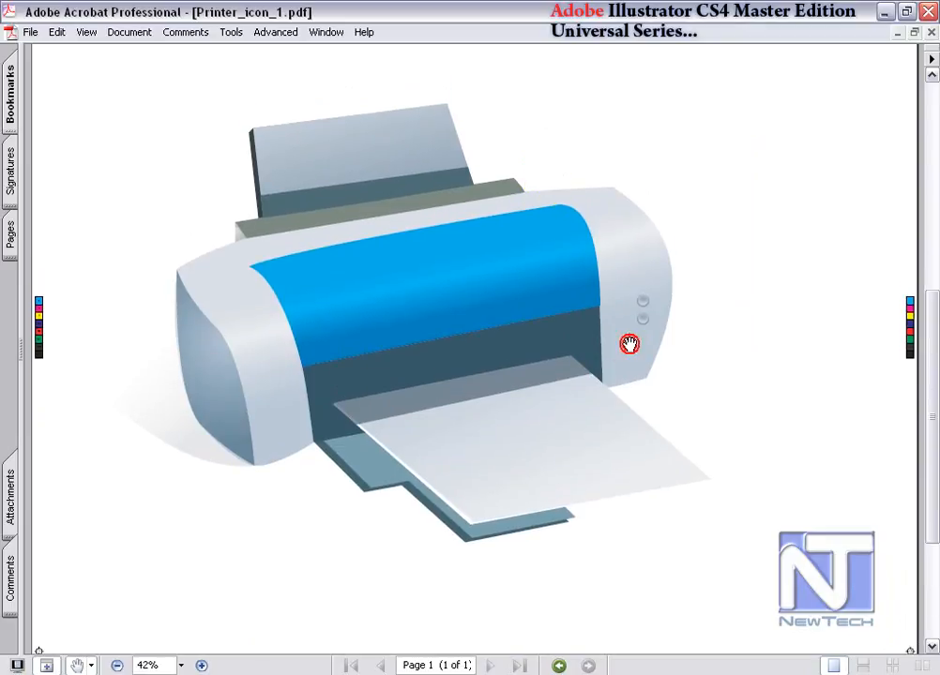